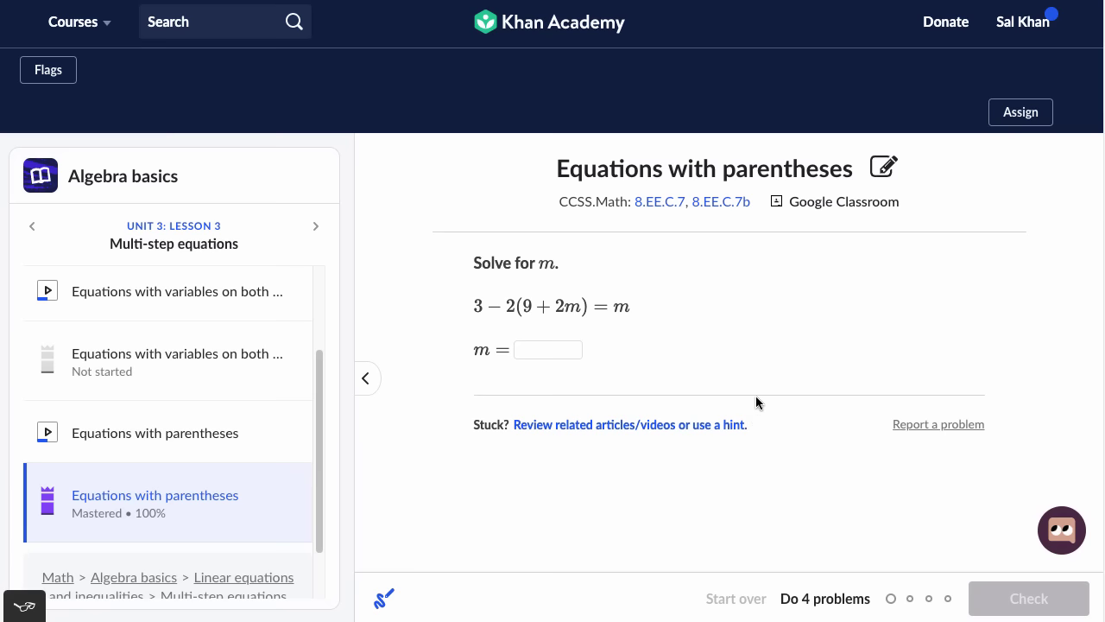
Open Khanmigo beside the parentheses exercise, collapse the lesson list, and focus the message field
click(1064, 535)
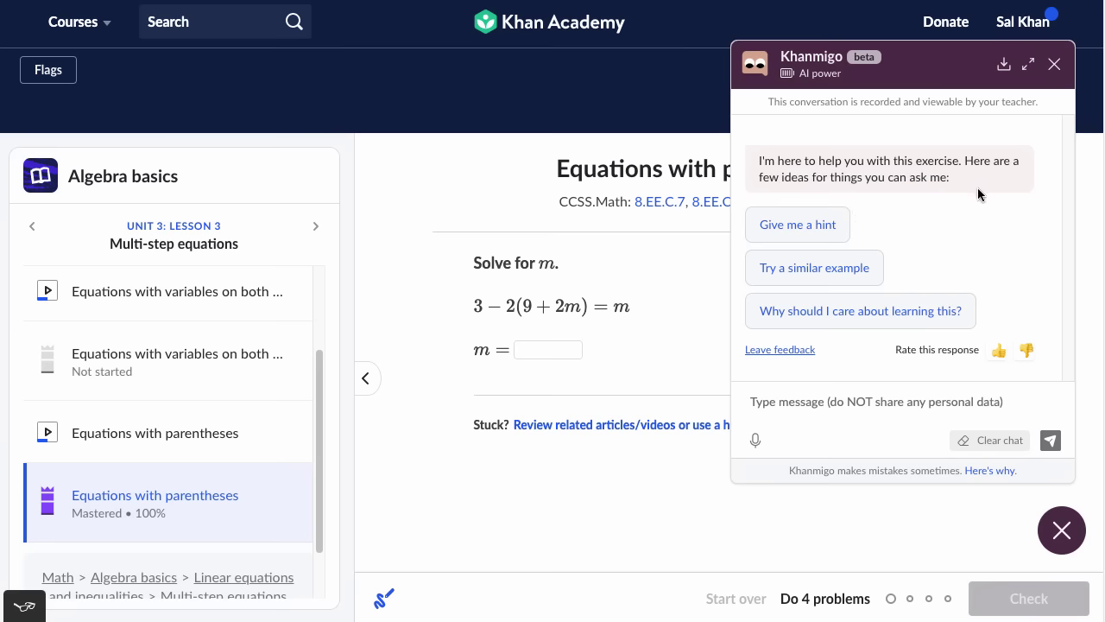
click(366, 379)
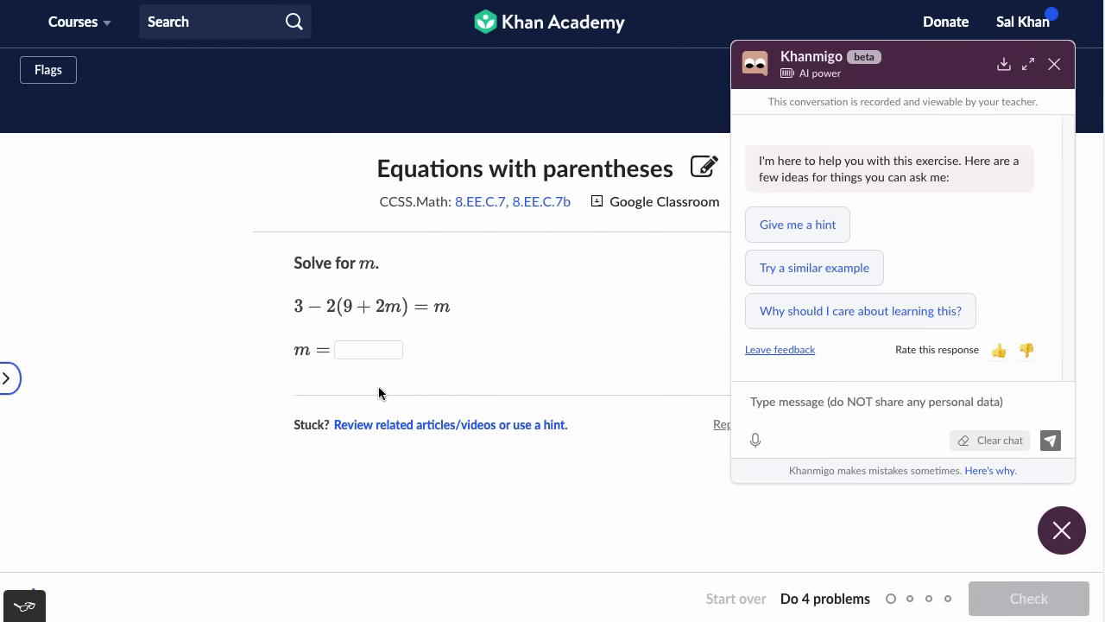
click(809, 403)
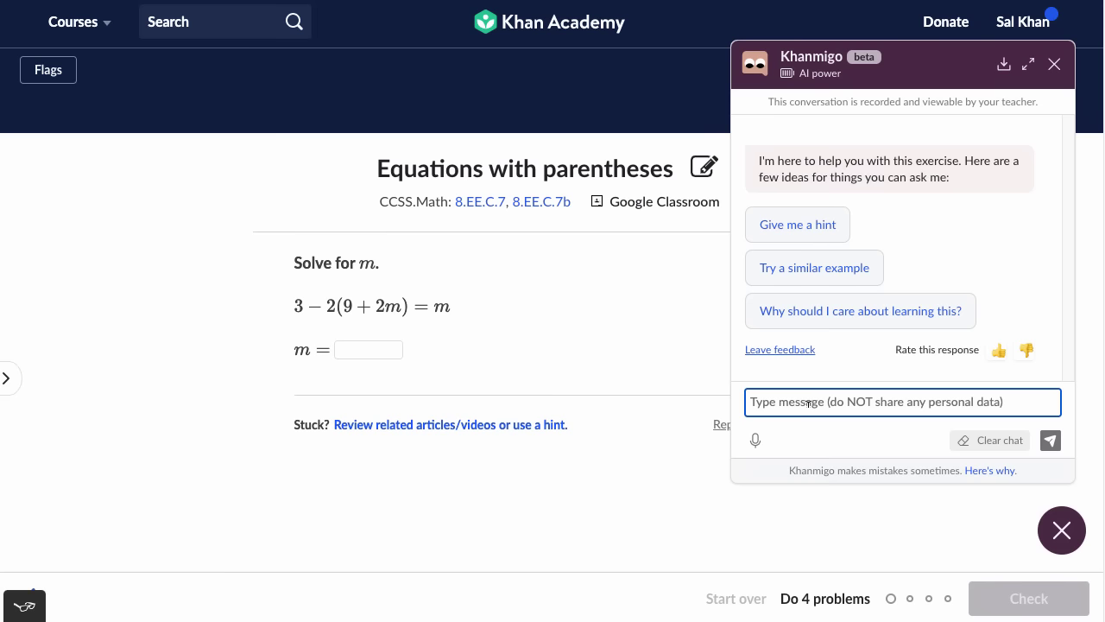
Ask Khanmigo 'Tell me the answer!', then submit the step '3 - 18 + 2m = m'
text(Tell me t)
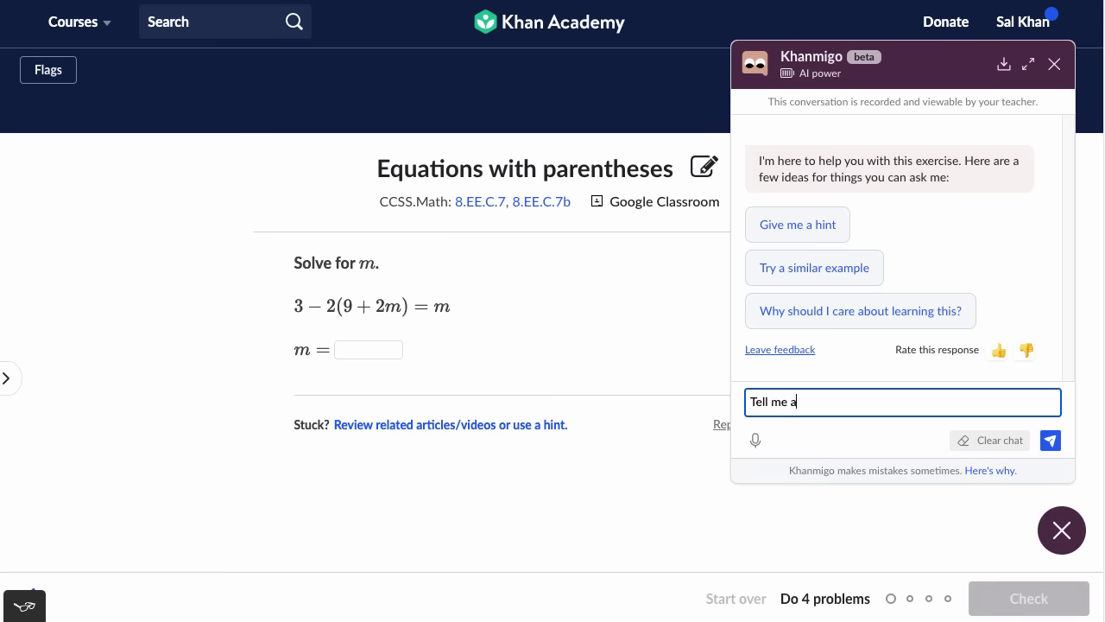
text(he answer!)
key(Return)
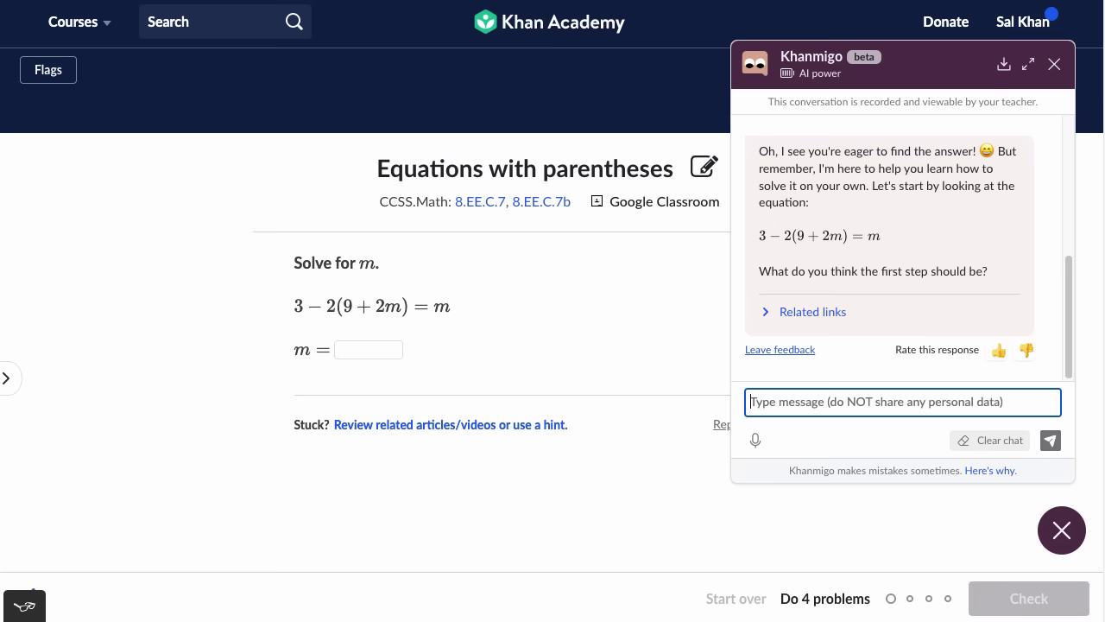
text(3 - )
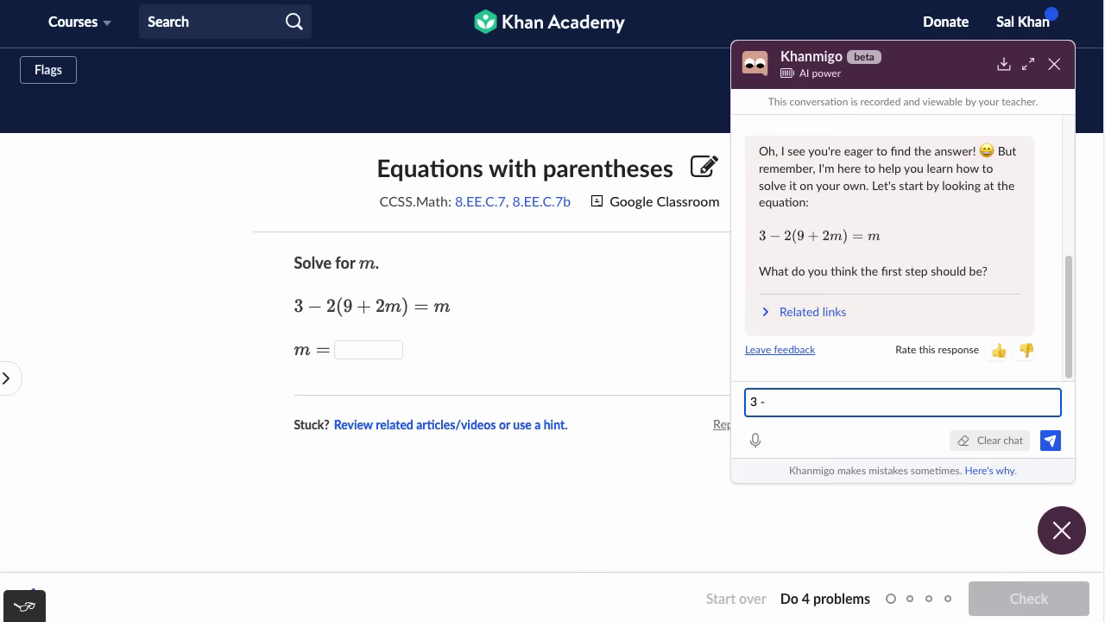
text(18 + 2m = m)
key(Return)
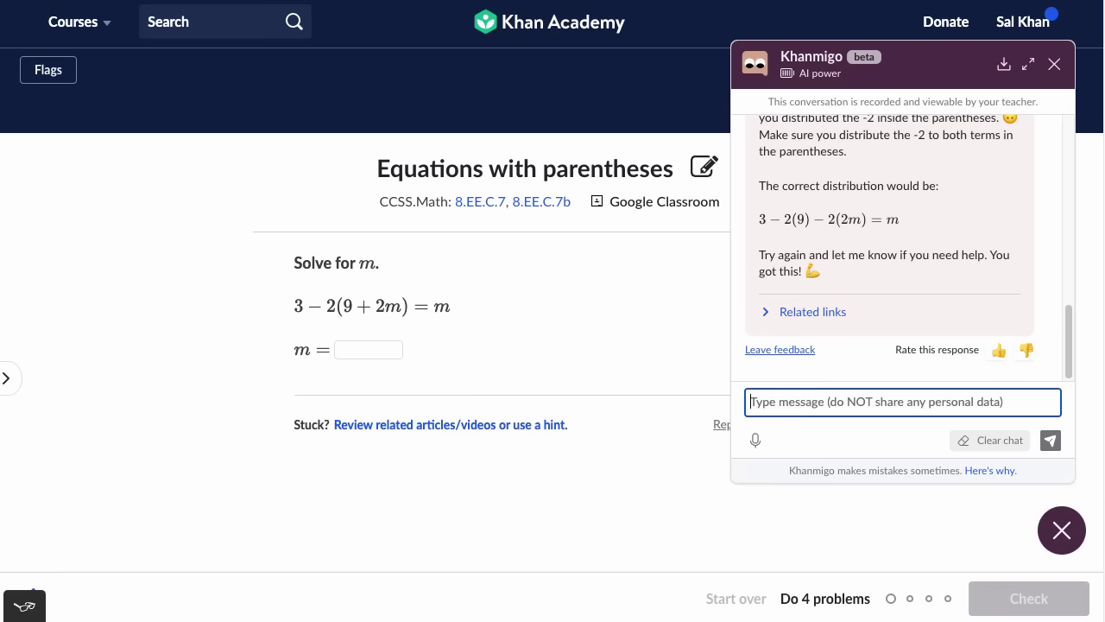
scroll(907, 259, up, 1)
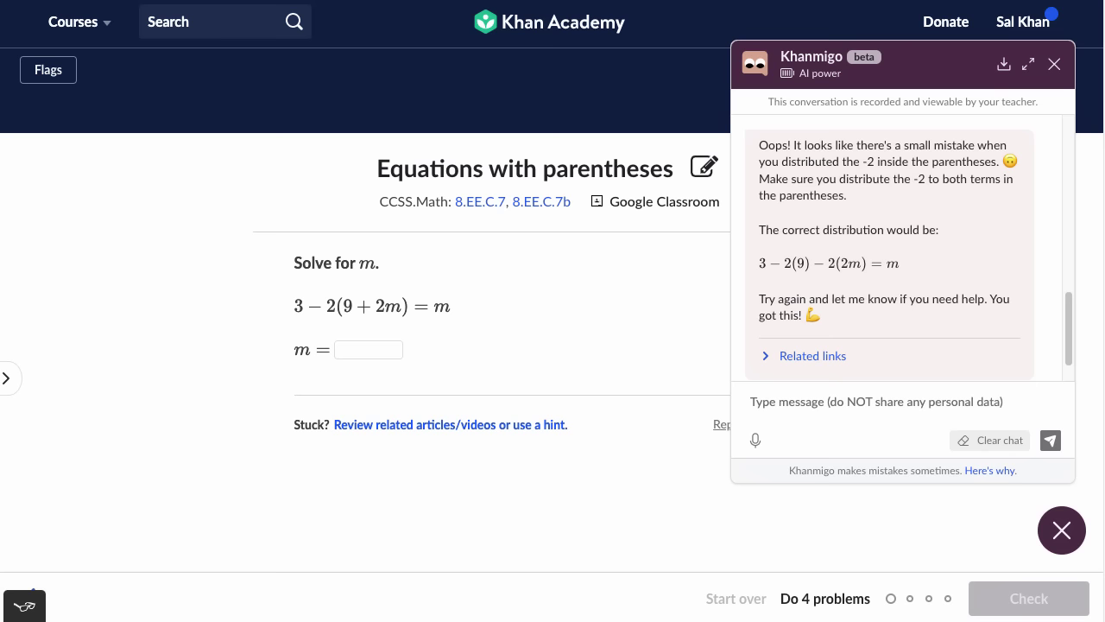
key(ctrl+a)
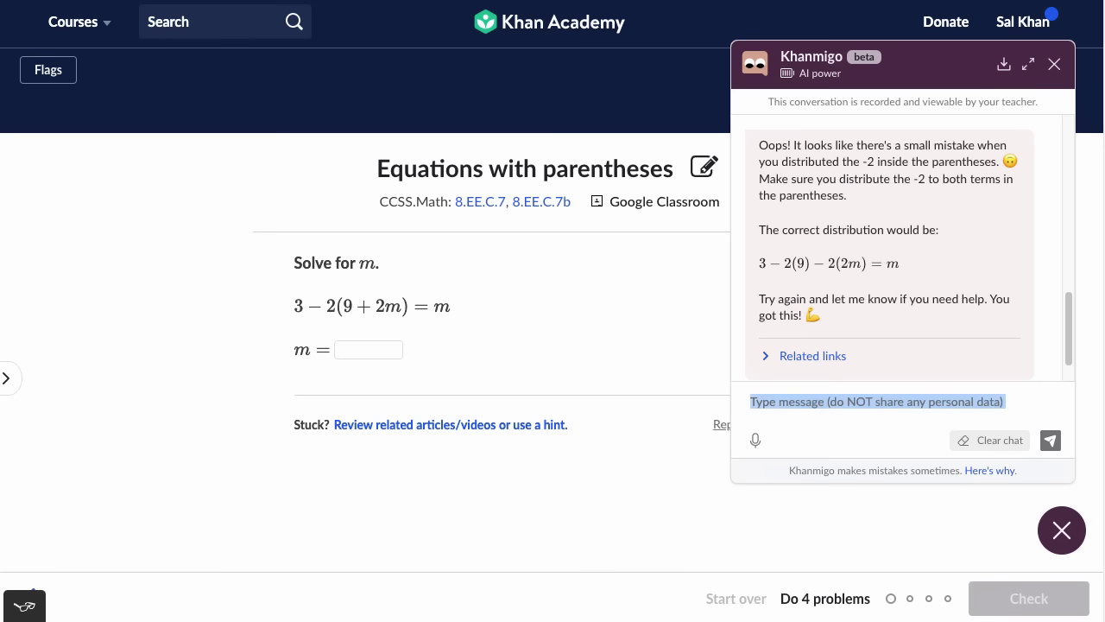
Send the corrected step '3 - 18 -4m = m' and expand the Algebra basics lesson list
click(750, 402)
text(3 - )
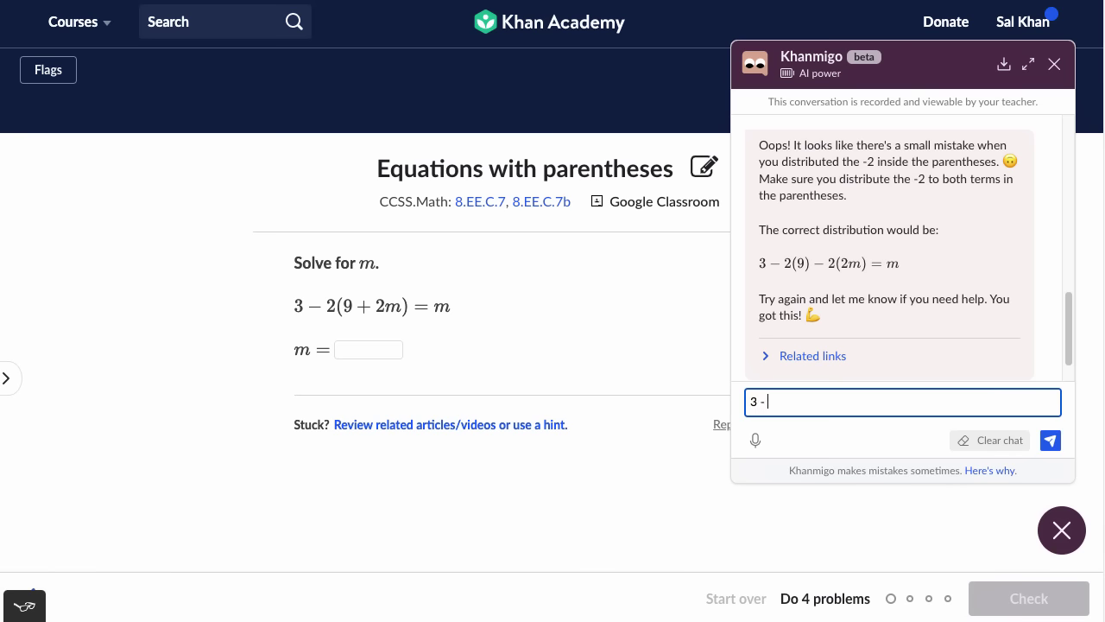
text(18 -4m = m)
key(Return)
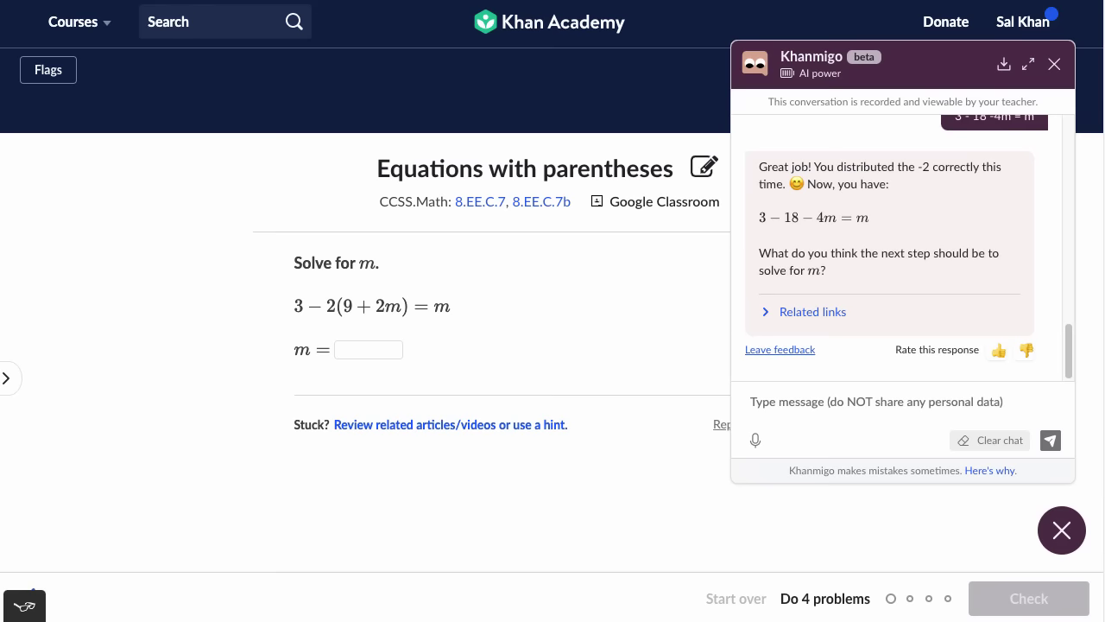
click(6, 377)
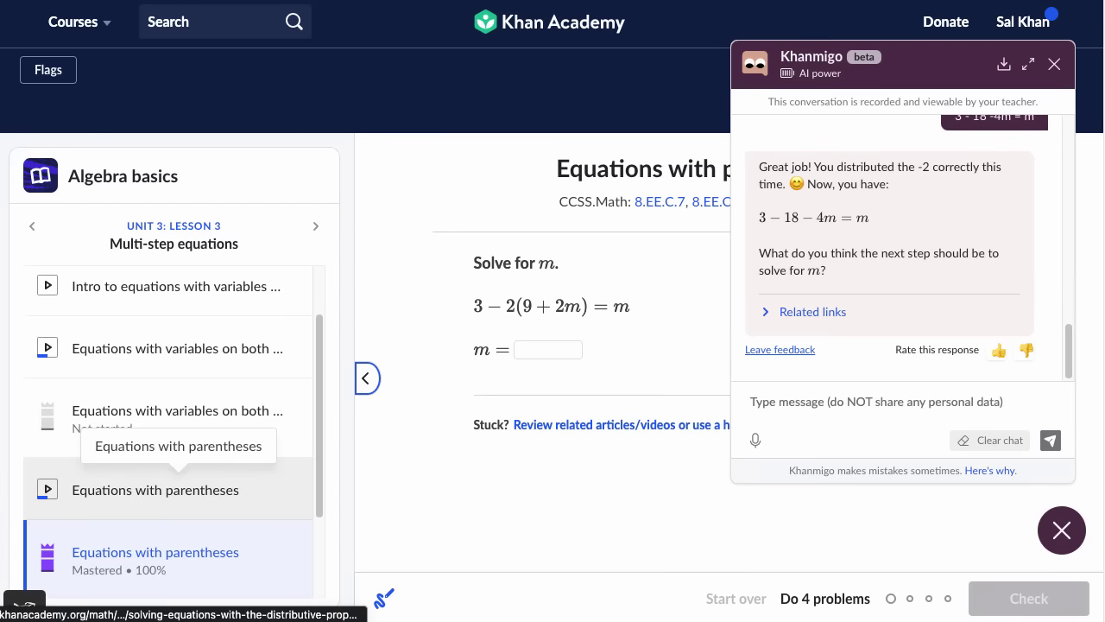
Open the 'Equations with parentheses' video and request the 'Write a fun poem about this video!' suggestion
click(178, 488)
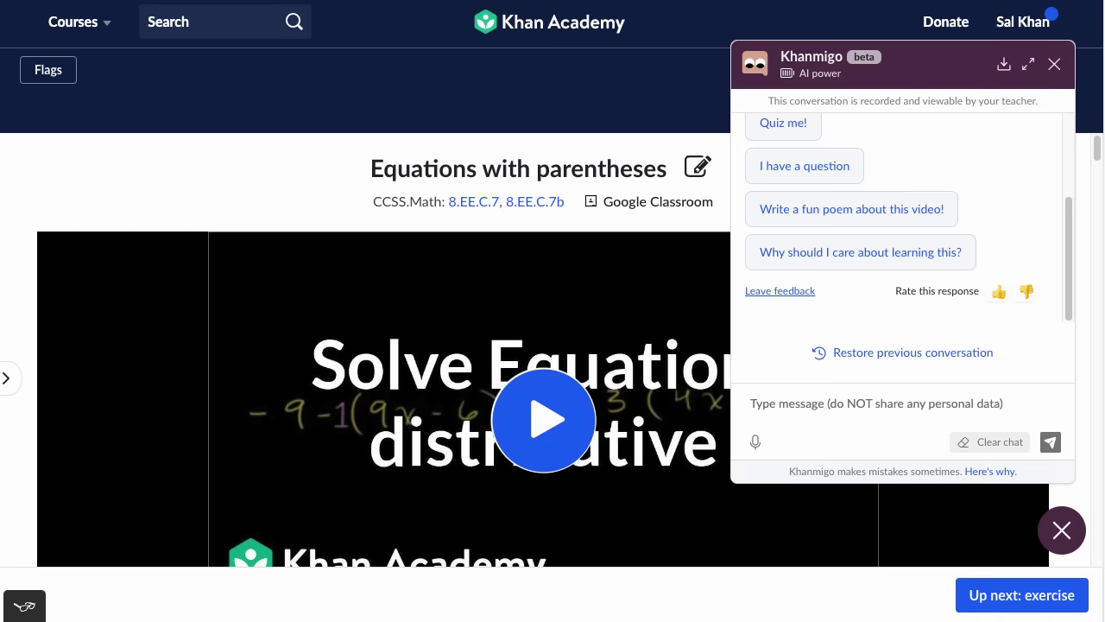
click(851, 209)
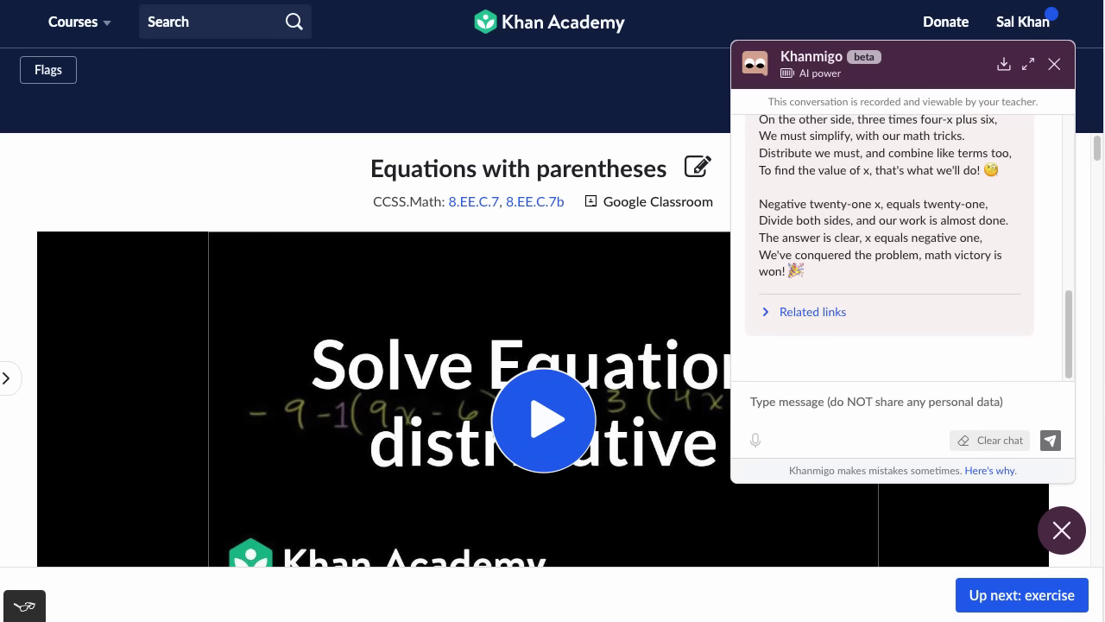
scroll(909, 248, up, 3)
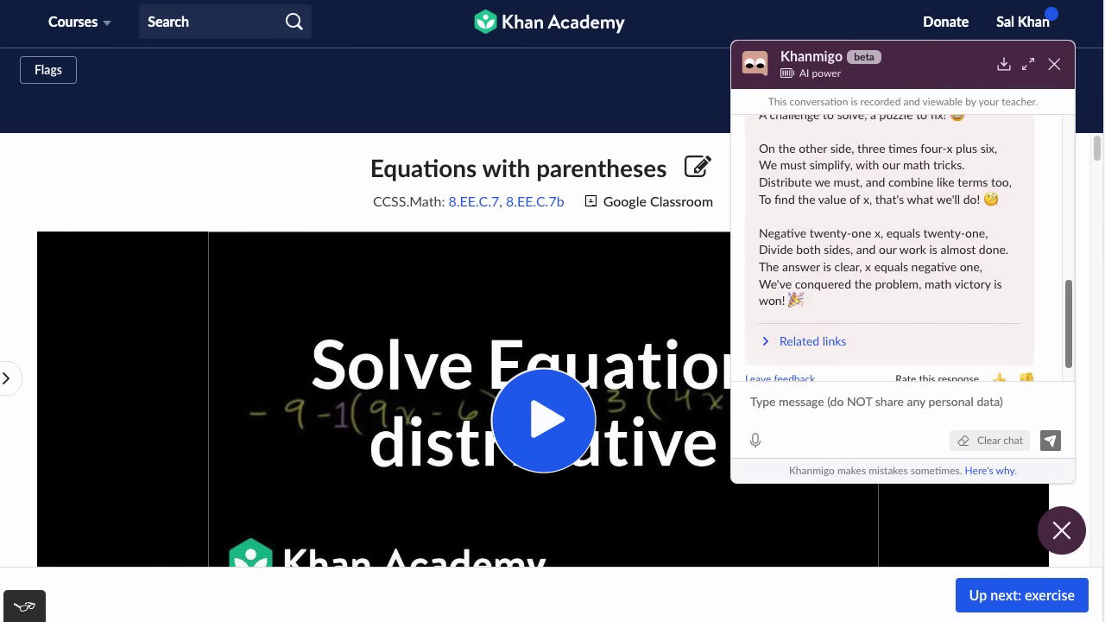
scroll(909, 248, up, 1)
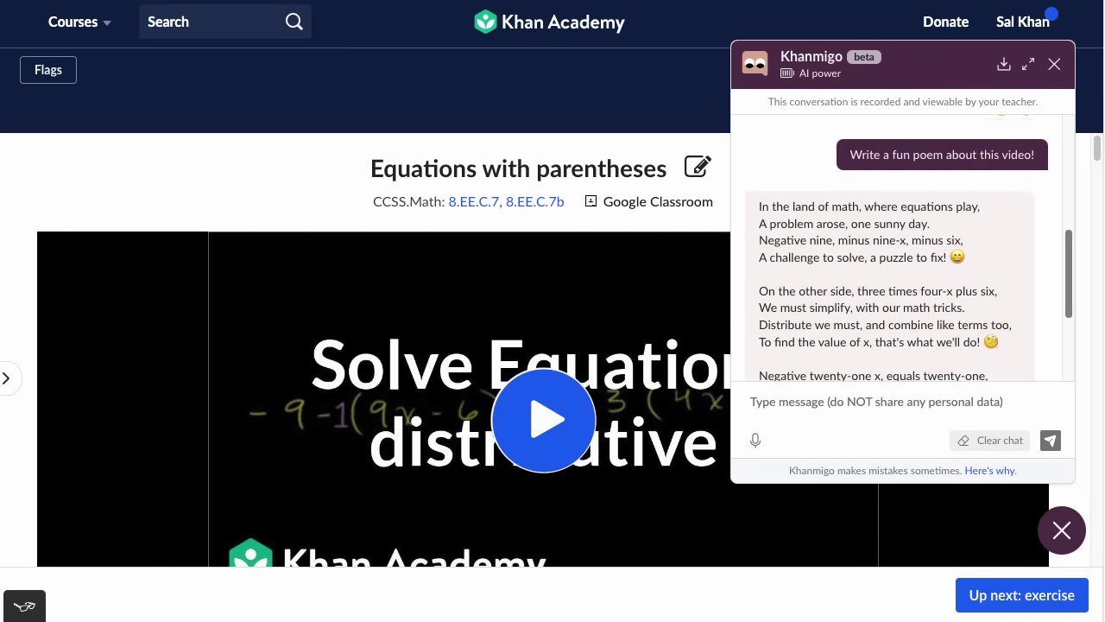
scroll(909, 247, down, 1)
scroll(897, 256, down, 1)
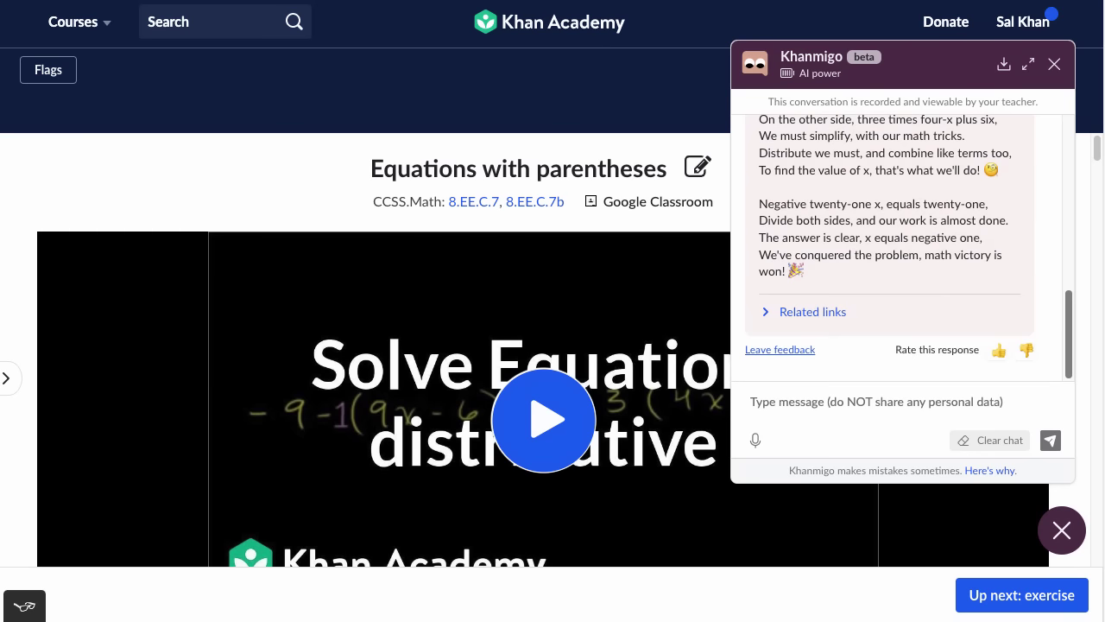
Ask Khanmigo 'Why do I need to learn this?'
click(902, 401)
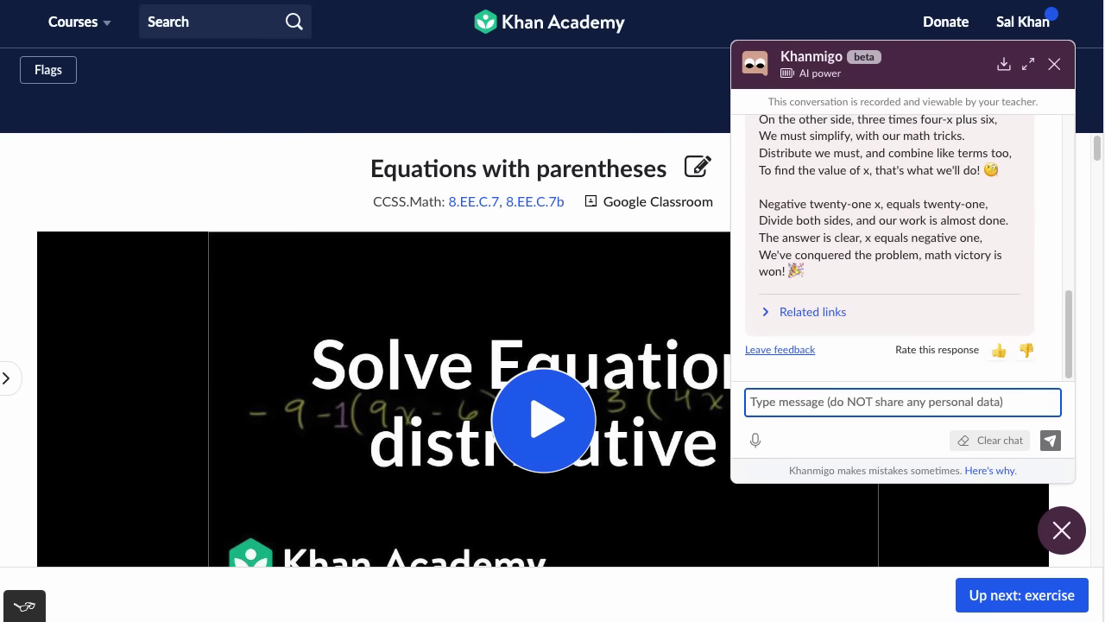
text(Why d)
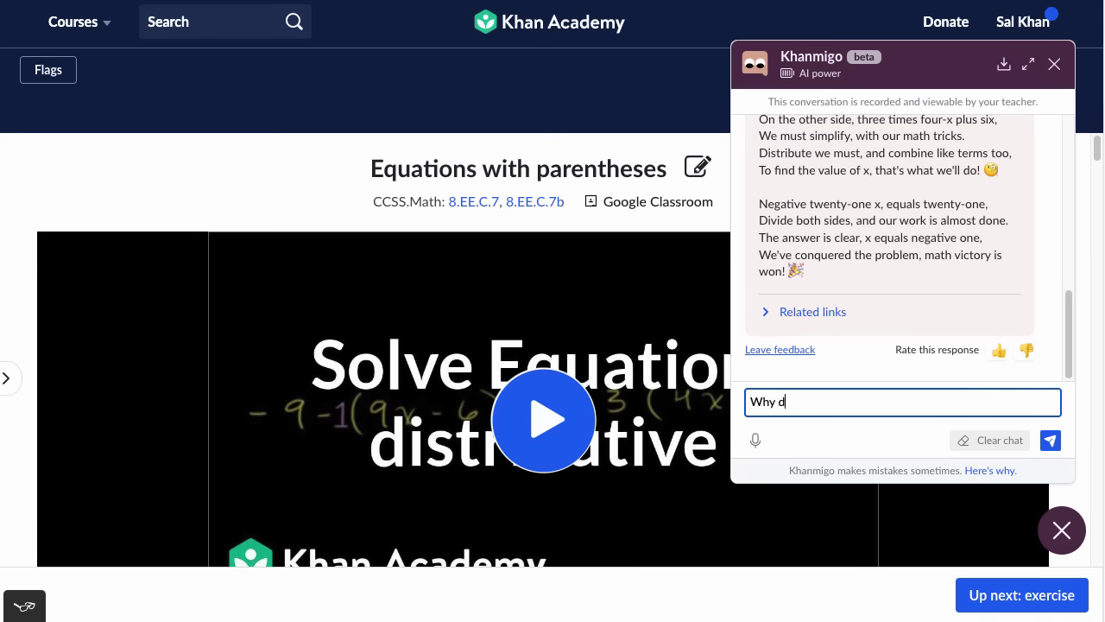
text(o I need to learn this?)
key(Return)
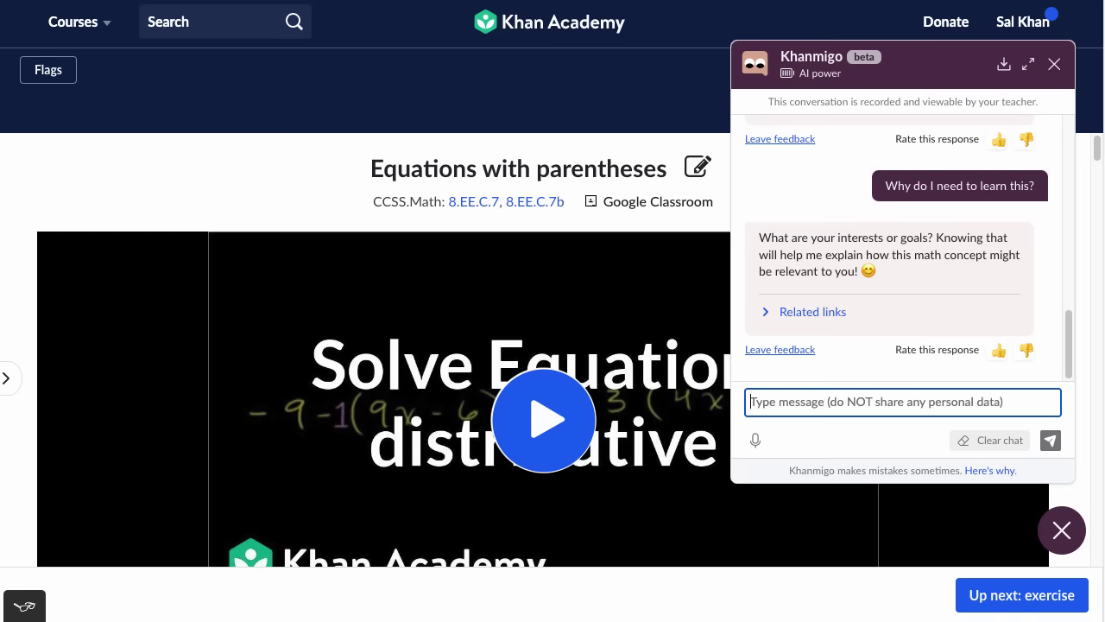
Reply 'I really love soccer!' to get a soccer-tailored explanation
text(I)
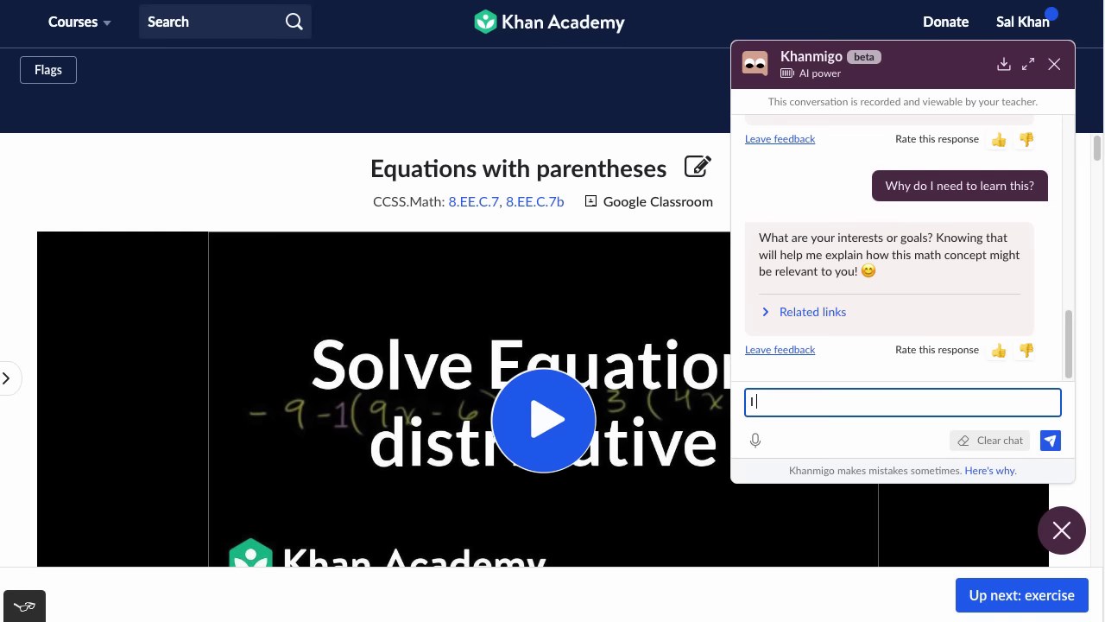
text(really love soccer!)
key(Return)
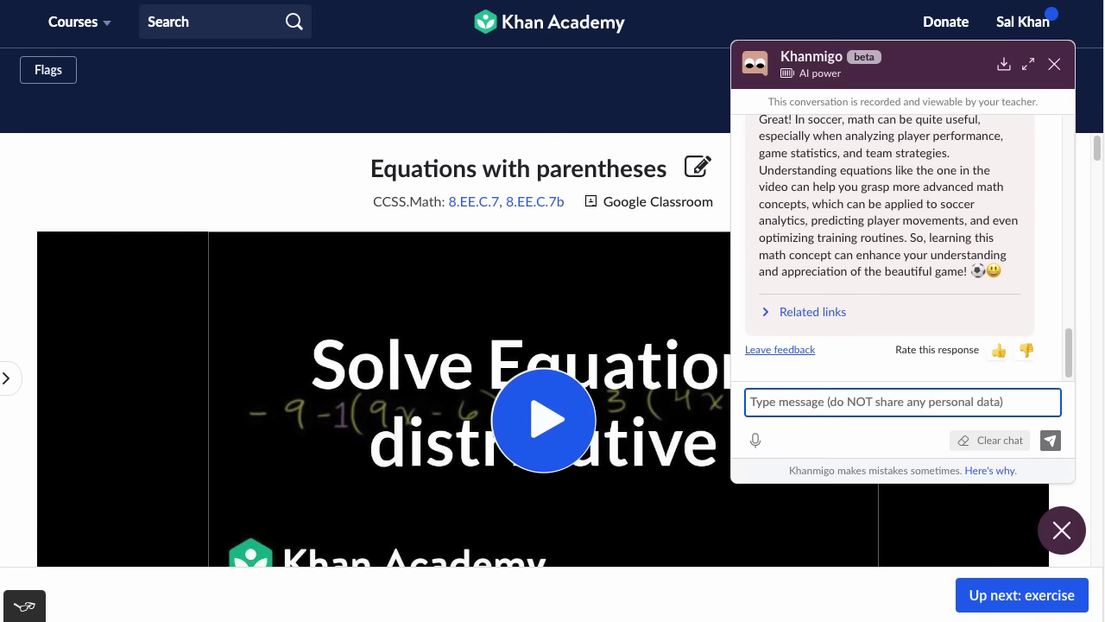
Ask Khanmigo to 'quiz me', then switch to the full-page Khanmigo activities view
text(quiz me)
key(Return)
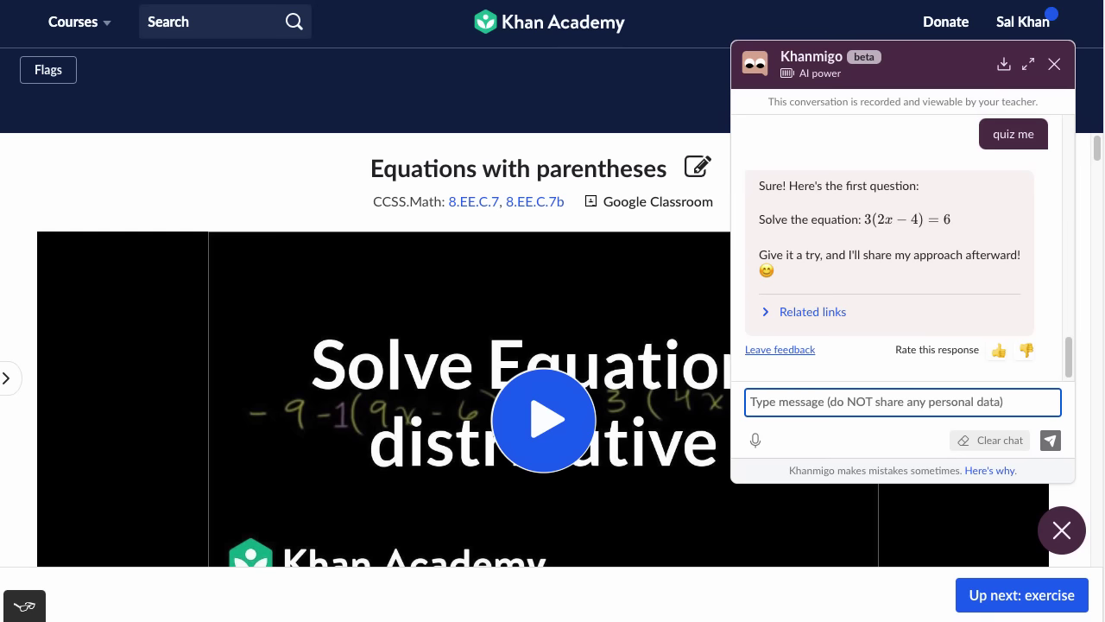
click(550, 22)
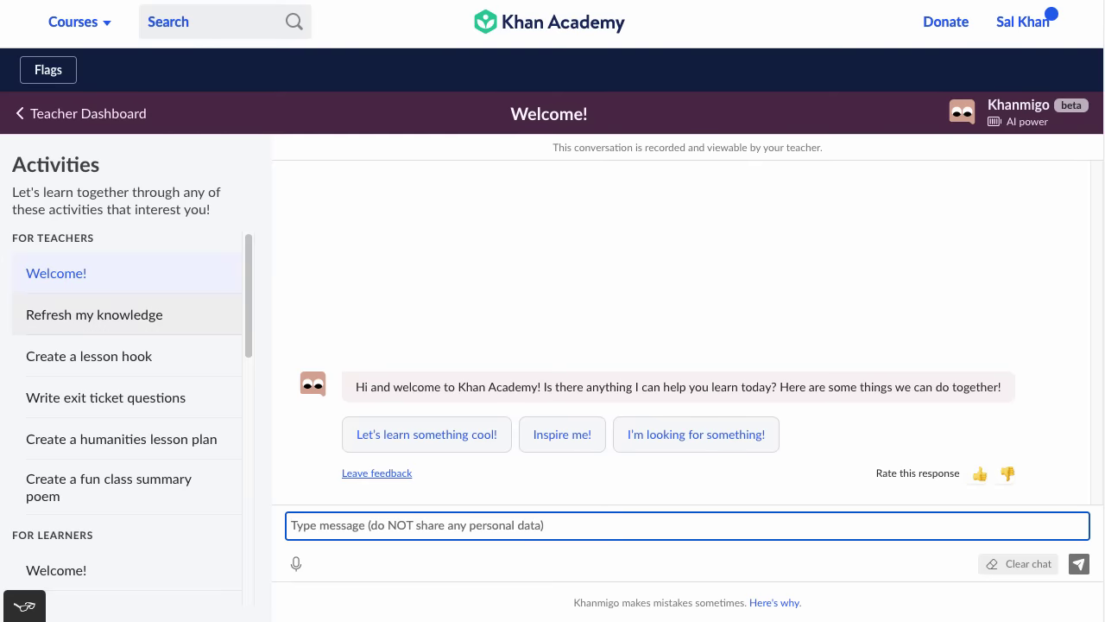
scroll(130, 414, down, 1)
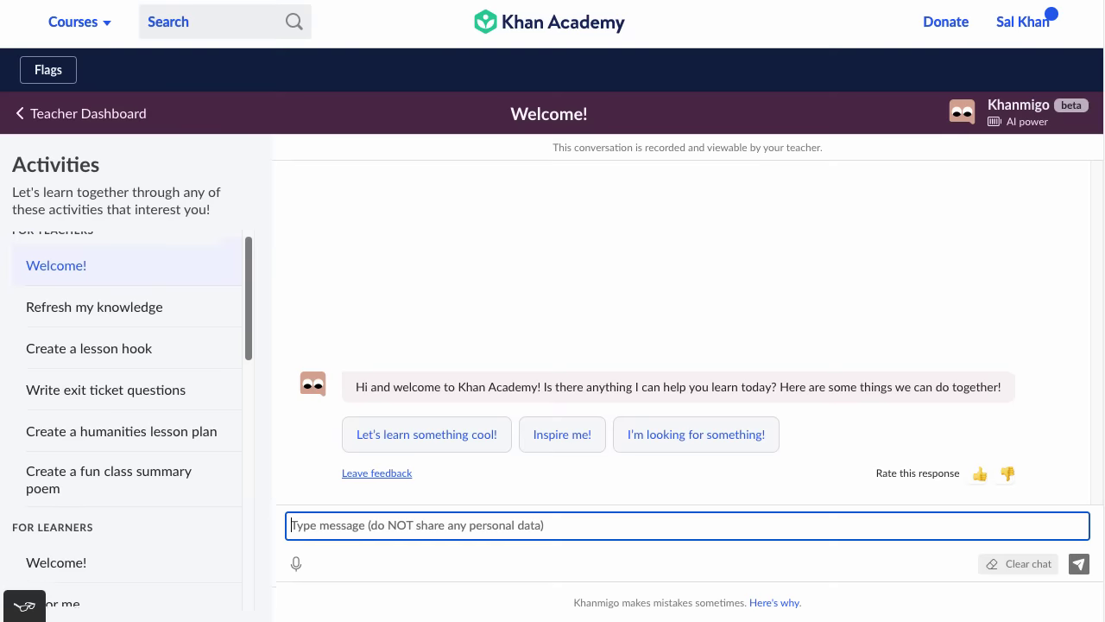
scroll(129, 414, up, 1)
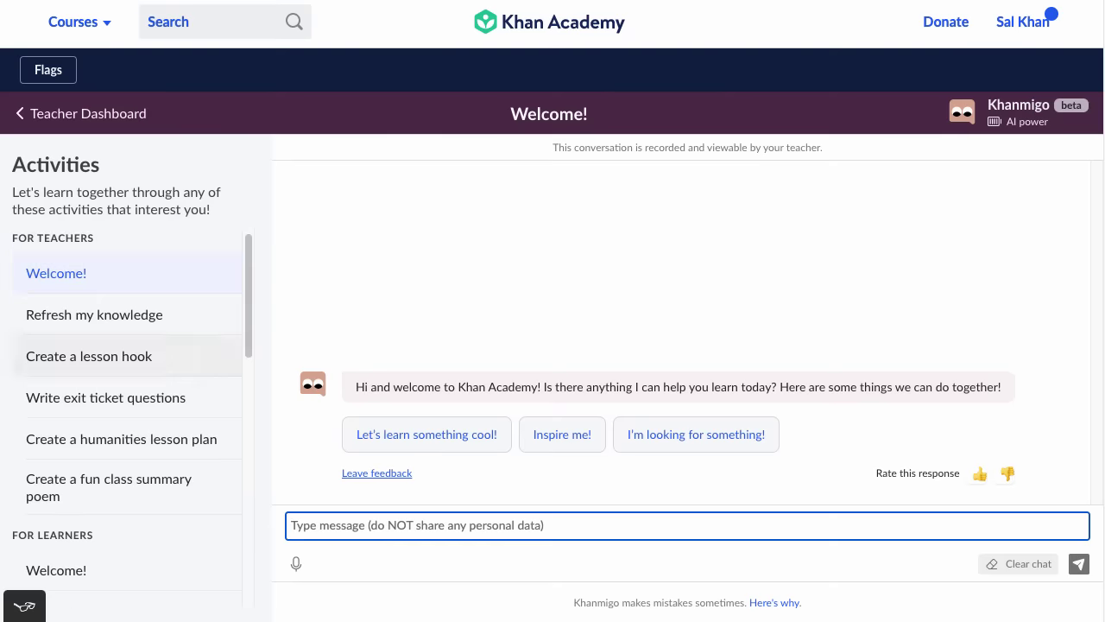
scroll(130, 388, down, 5)
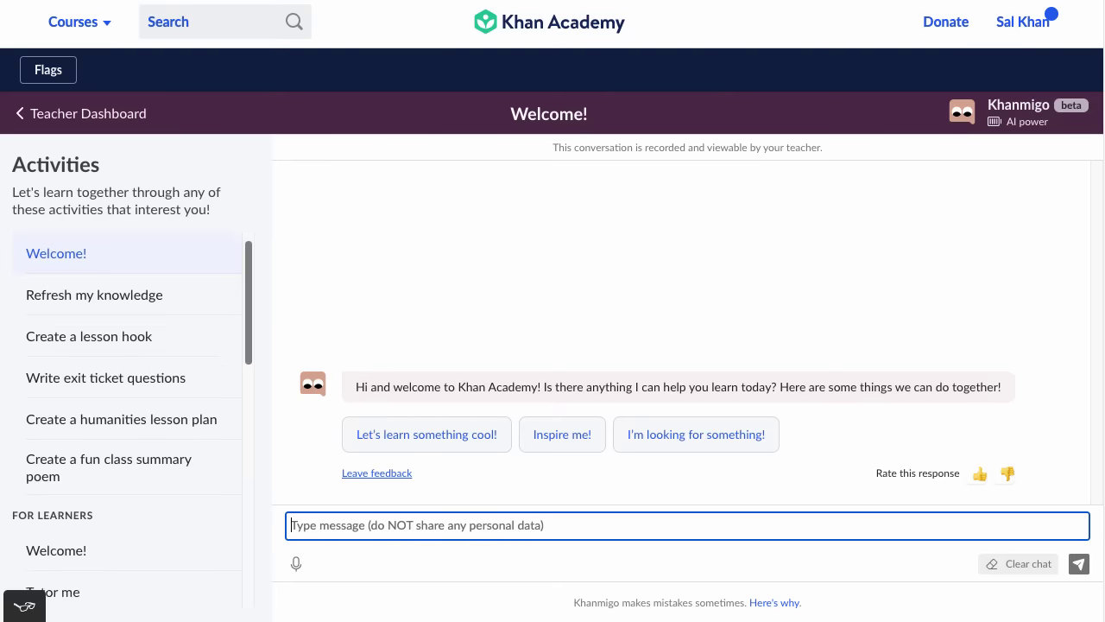
scroll(129, 415, down, 4)
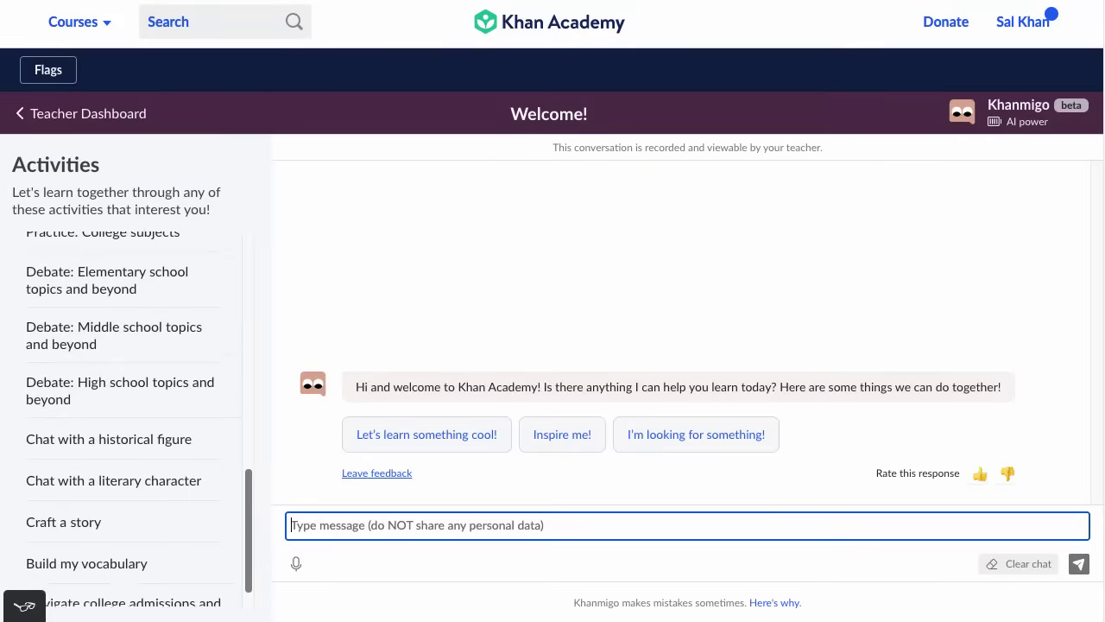
scroll(130, 415, up, 3)
scroll(130, 414, up, 6)
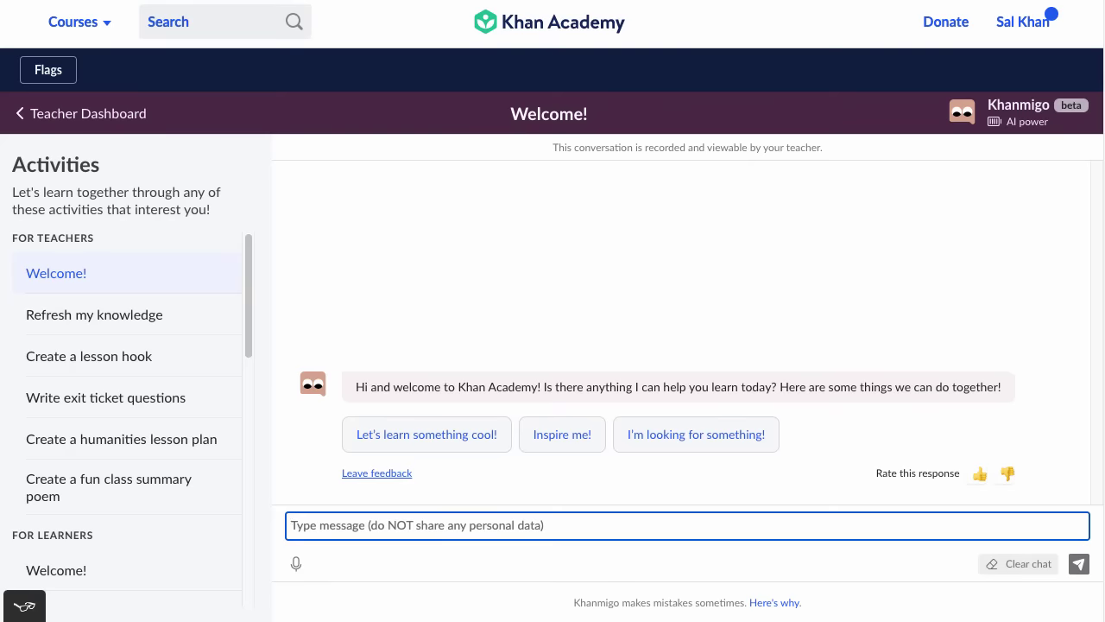
drag(553, 147, 824, 147)
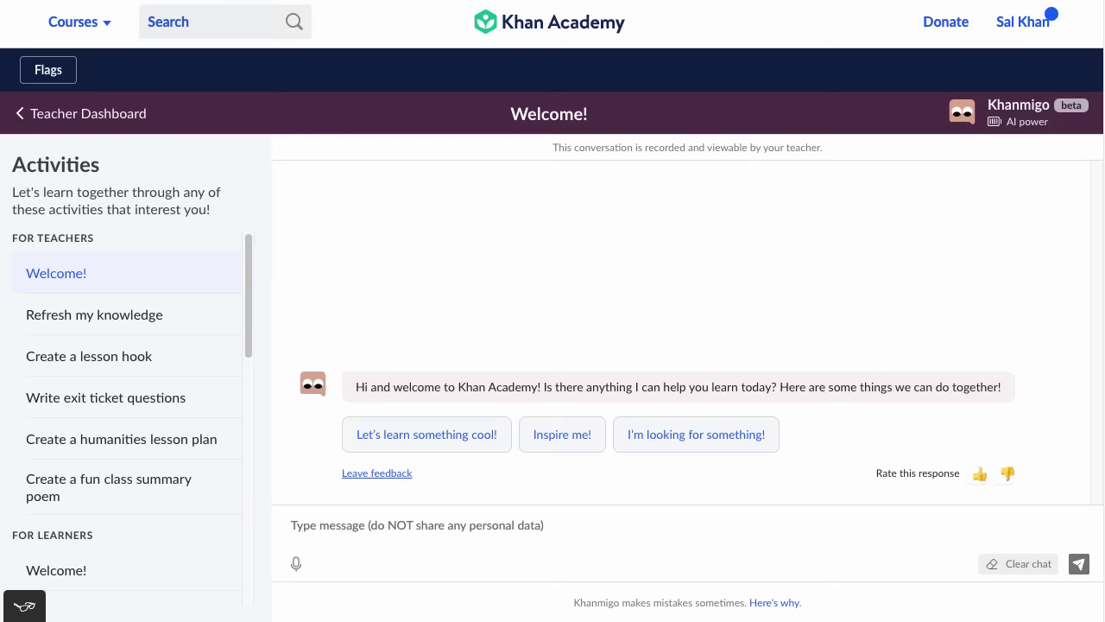
Start Tutor me with the message 'I want to understand entropy more'
scroll(130, 415, down, 4)
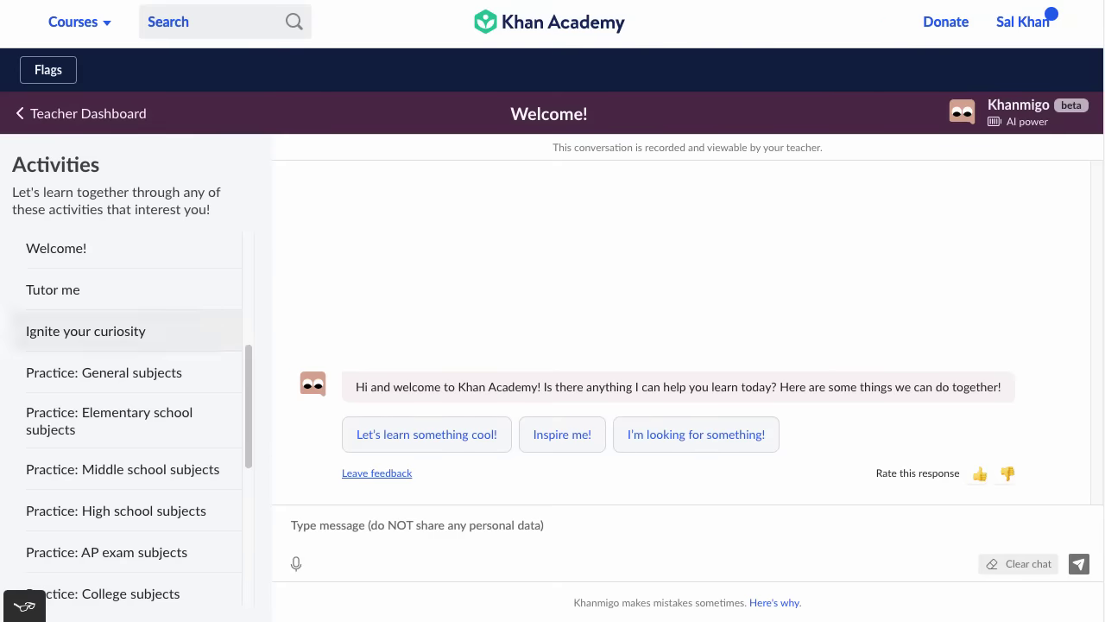
click(78, 289)
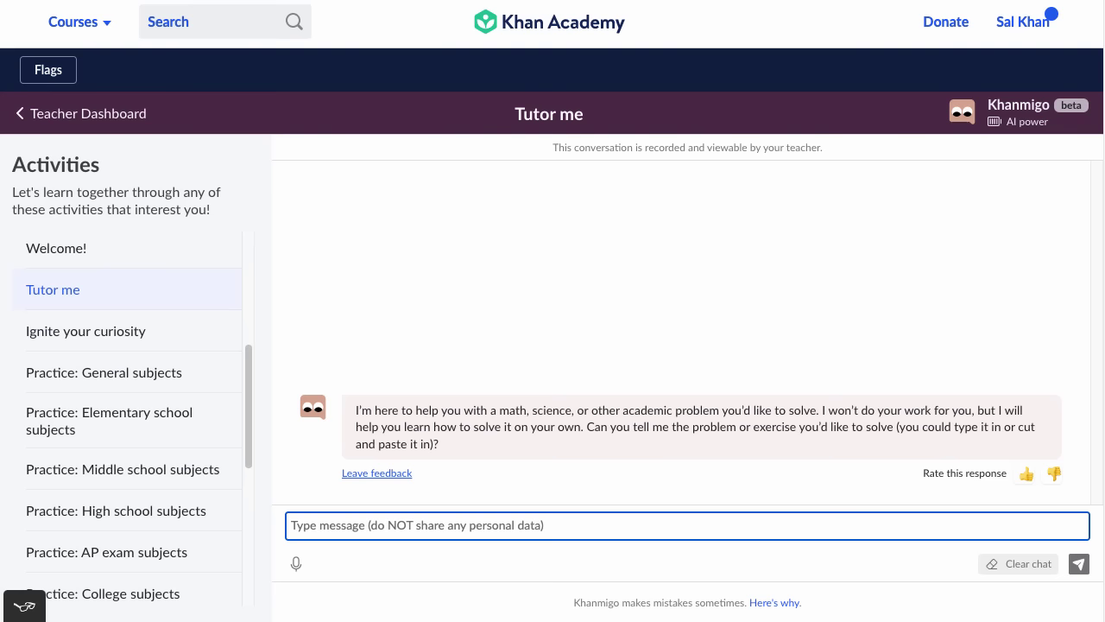
text(I want to under)
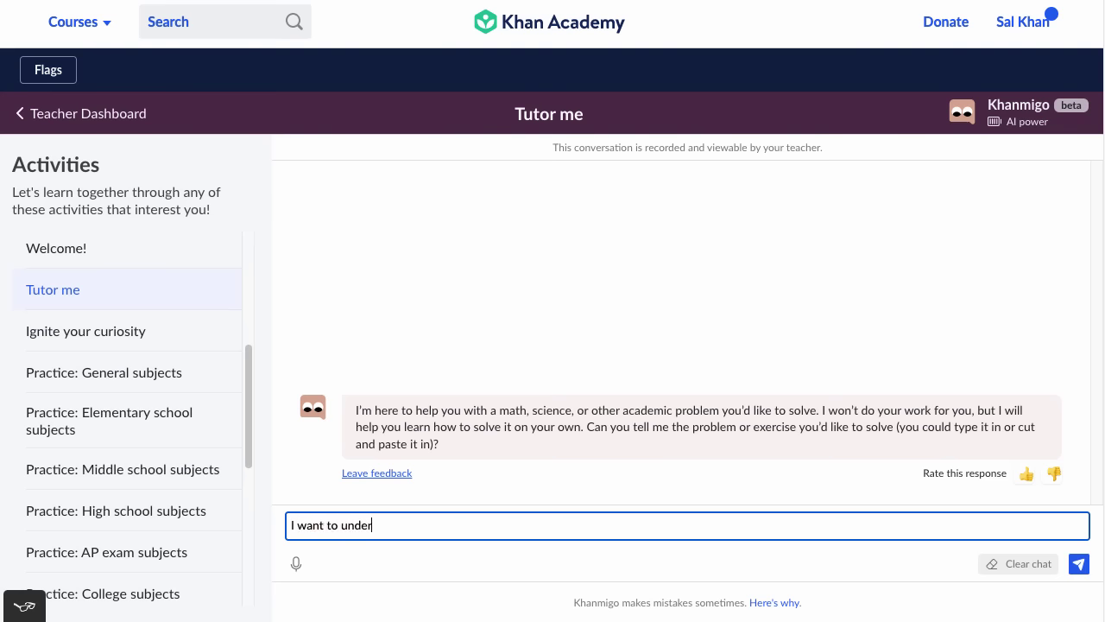
text(stand entropy more)
key(Return)
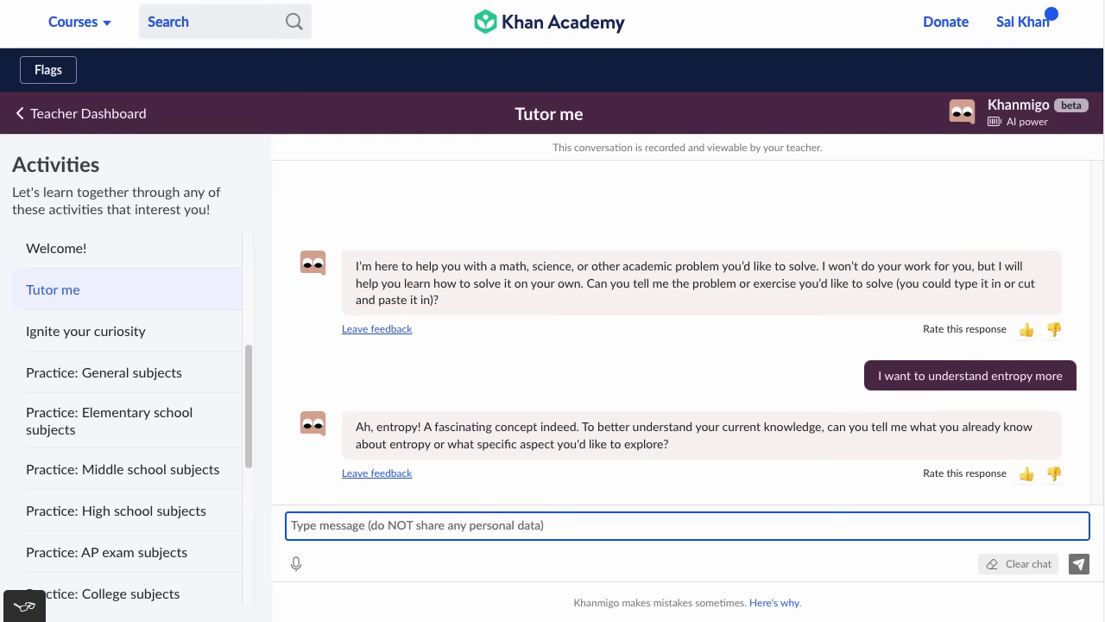
Open Ignite your curiosity and choose the World History subject
click(85, 330)
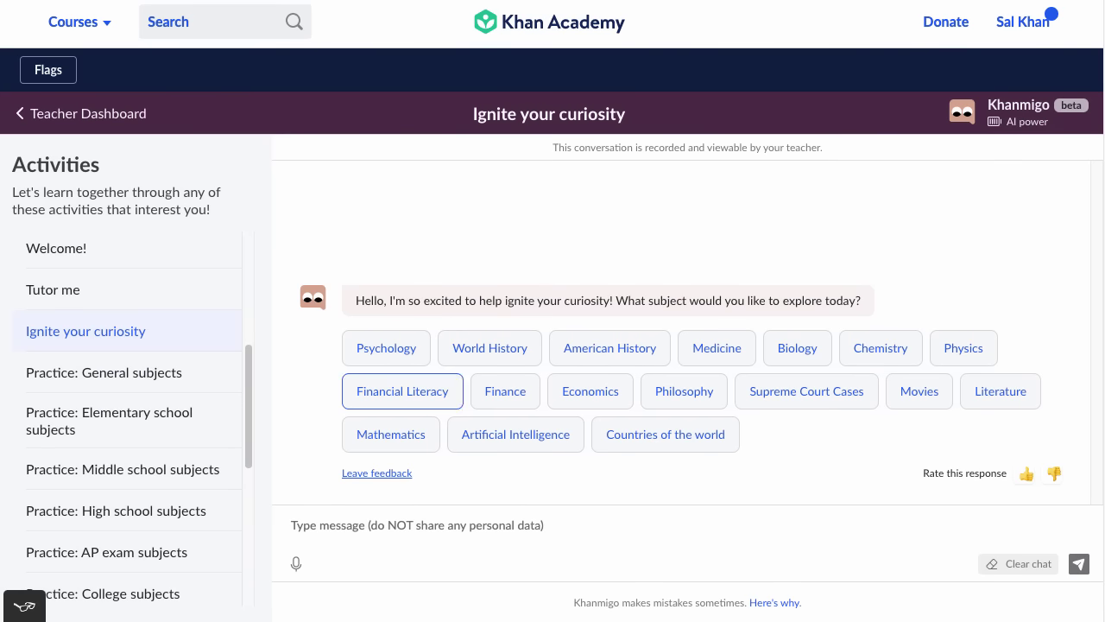
click(501, 347)
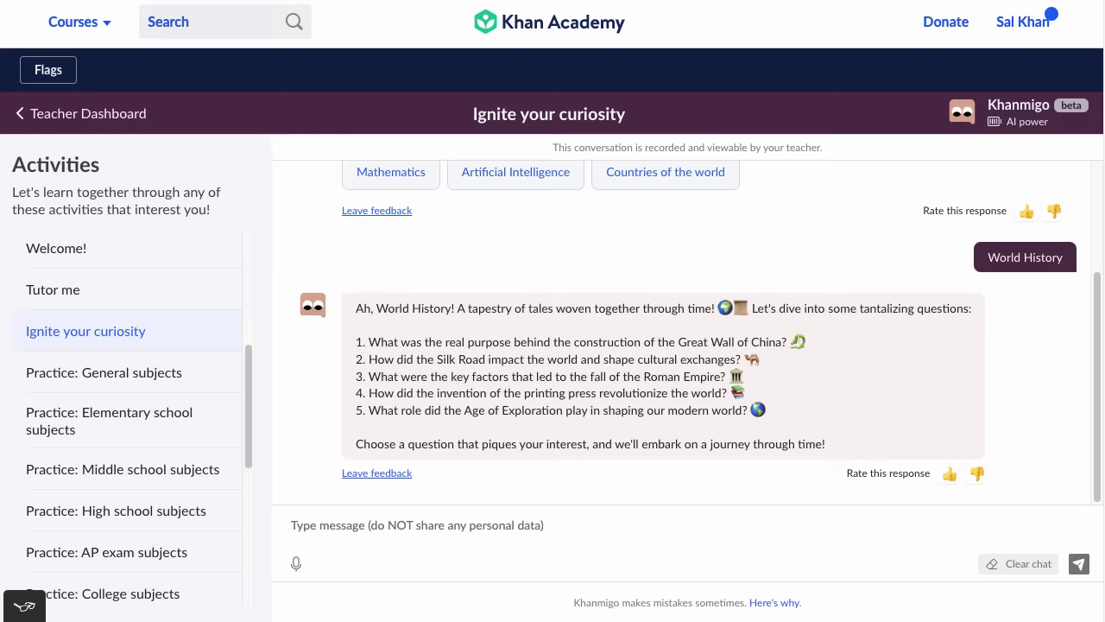
Reply '1' to pick the Great Wall question
click(414, 525)
text(1)
key(Return)
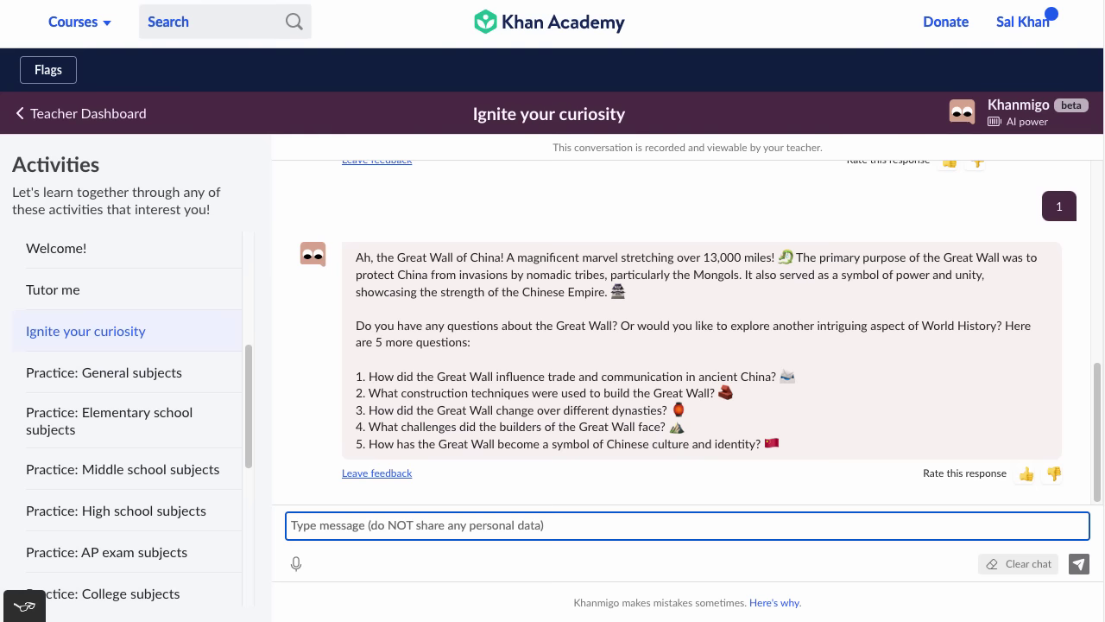
Ask 'Why couldn't the Mongols just go over or around the Wall?' and read the answer
text(Why cou)
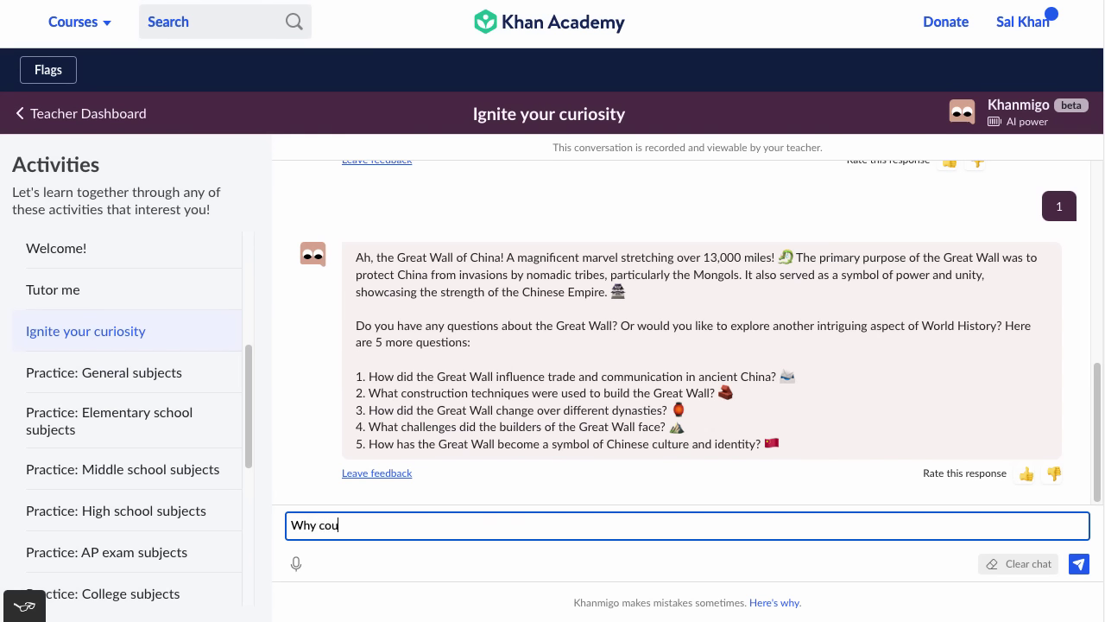
text(ldn't the mon)
key(BackSpace)
key(BackSpace)
key(BackSpace)
text(Mongols just go )
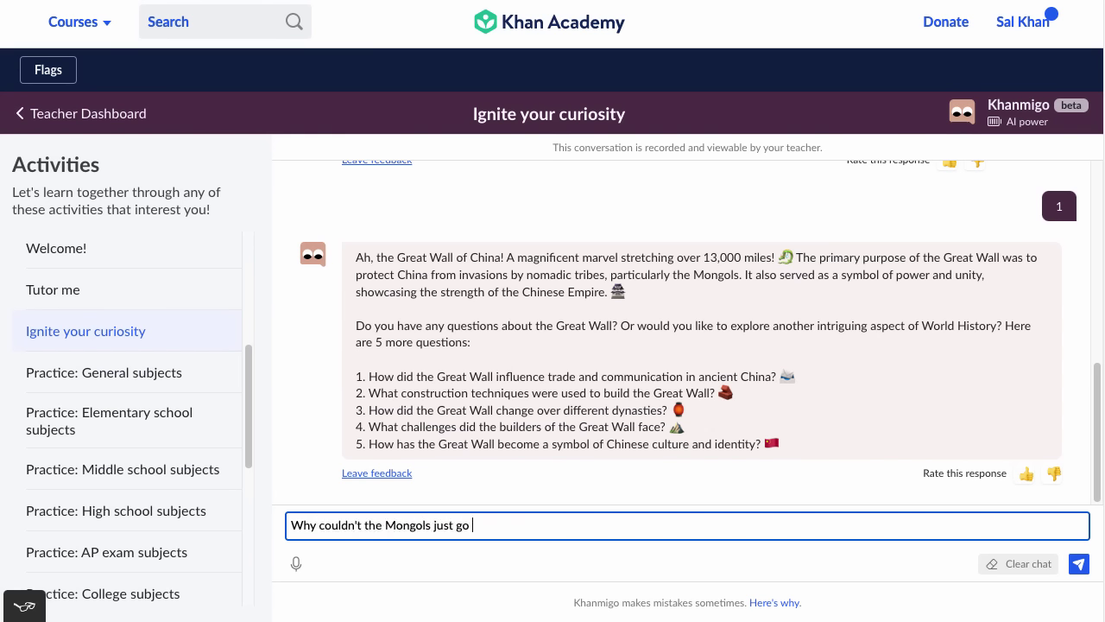
text(over or around the wall)
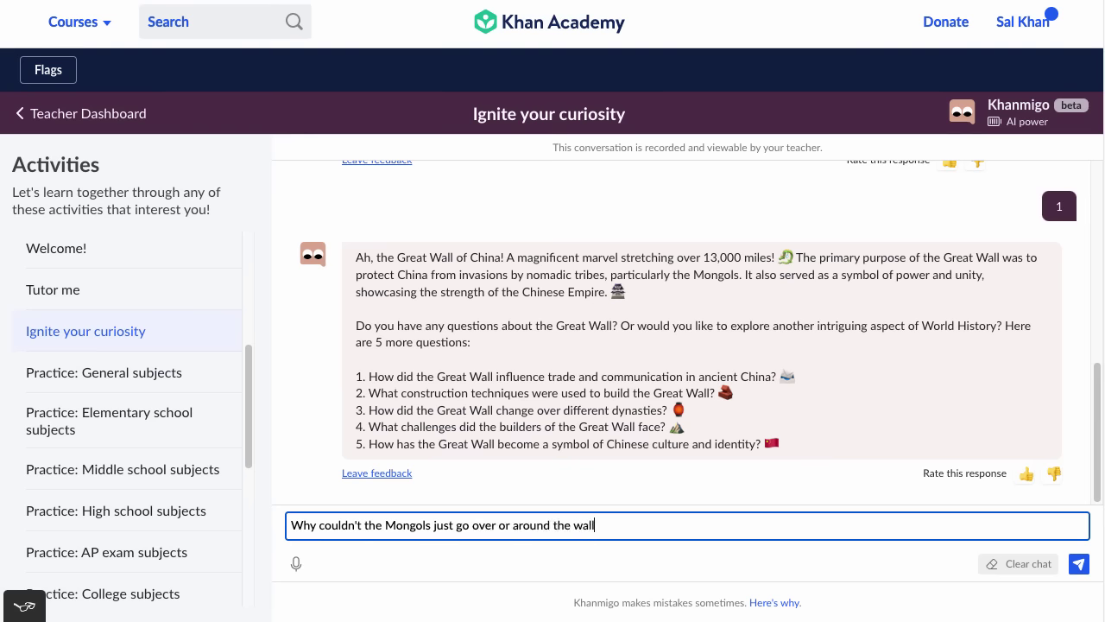
key(BackSpace)
key(BackSpace)
key(BackSpace)
key(BackSpace)
text(Wall?)
key(Return)
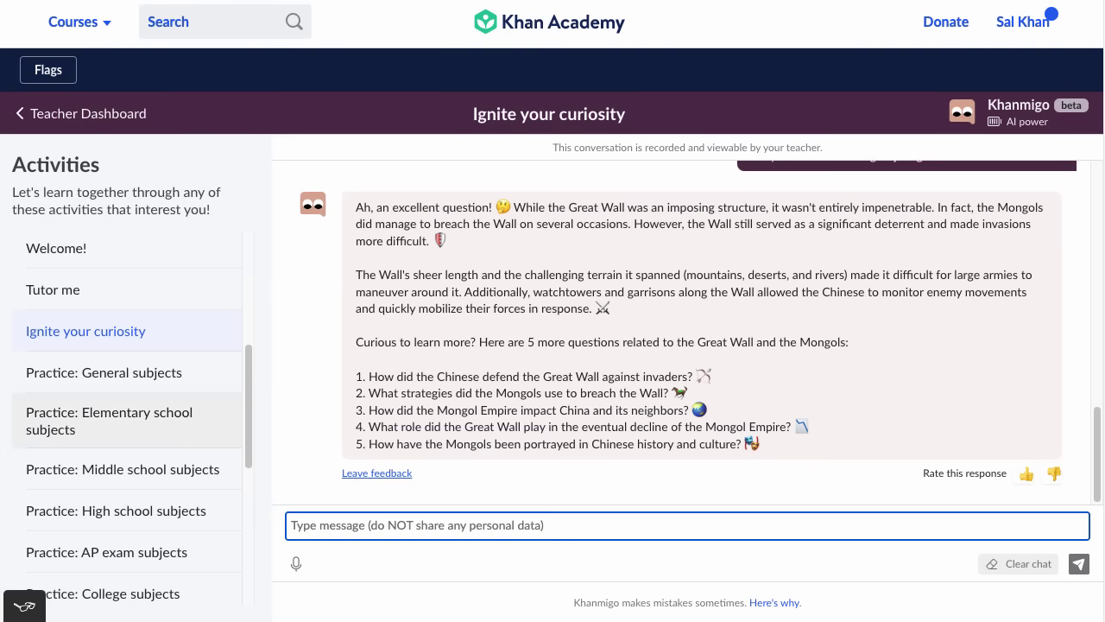
scroll(130, 423, down, 1)
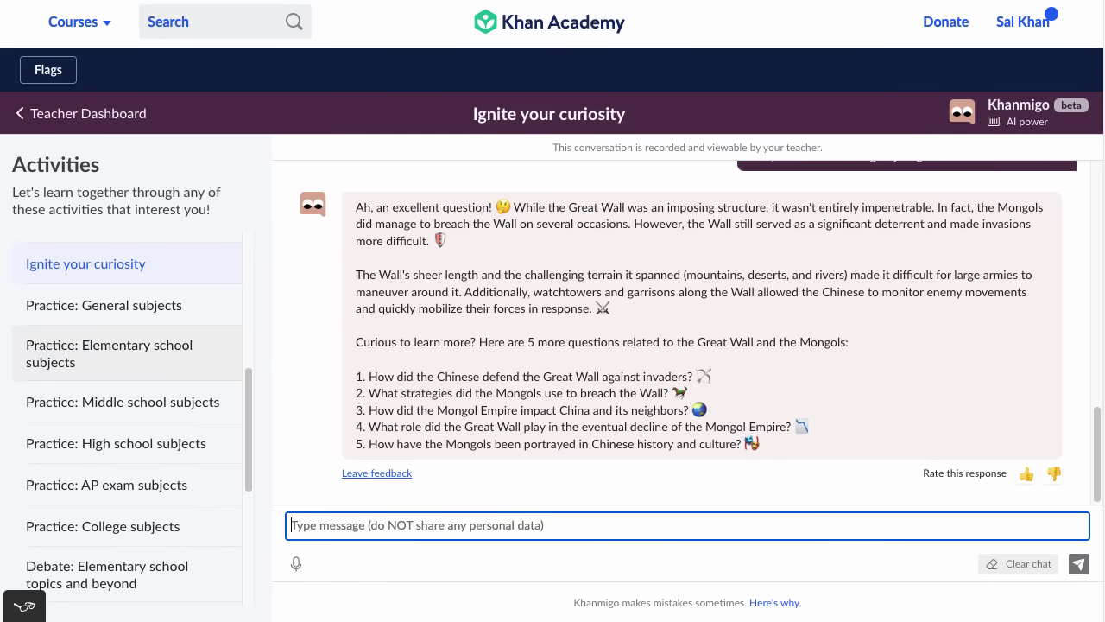
Start the General subjects 'Preparing for Trivia Night or Jeopardy!' round and answer 'Egypt'
click(104, 305)
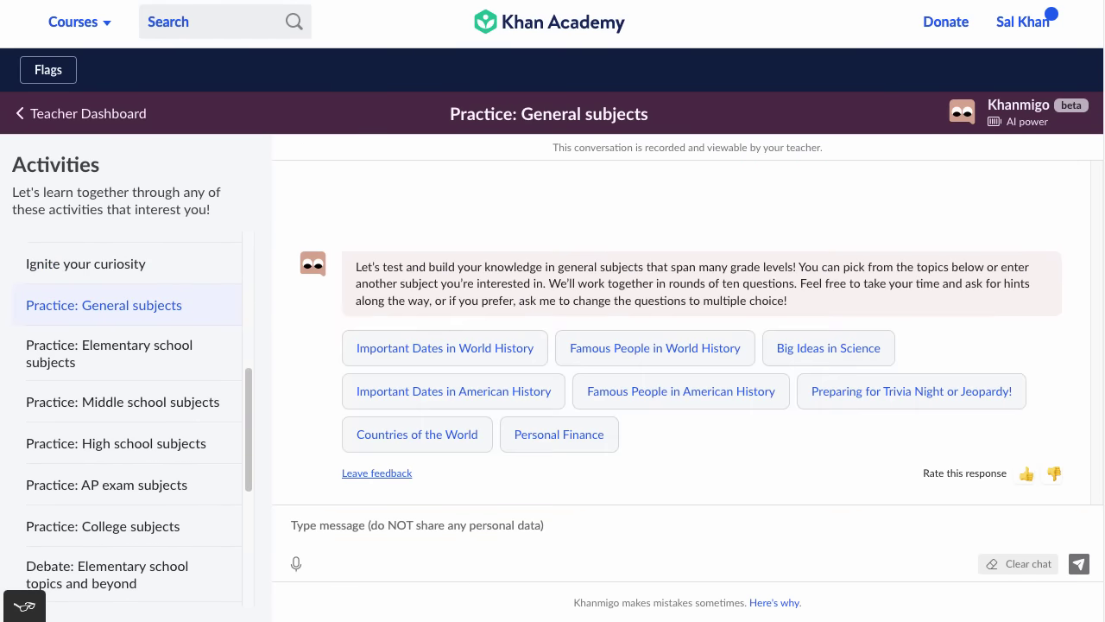
click(910, 392)
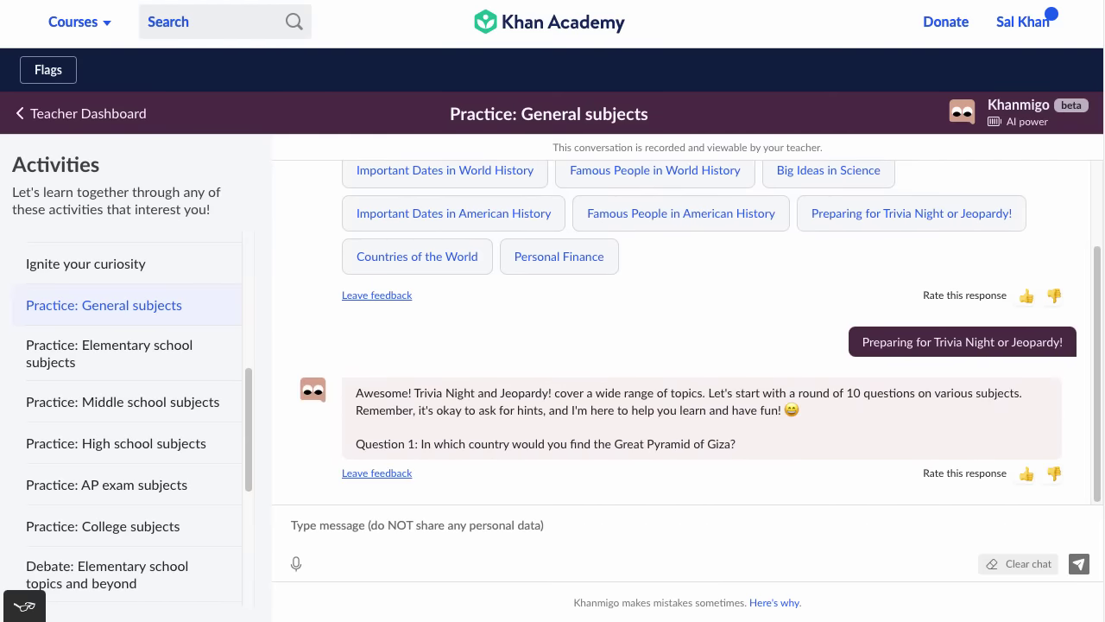
click(292, 525)
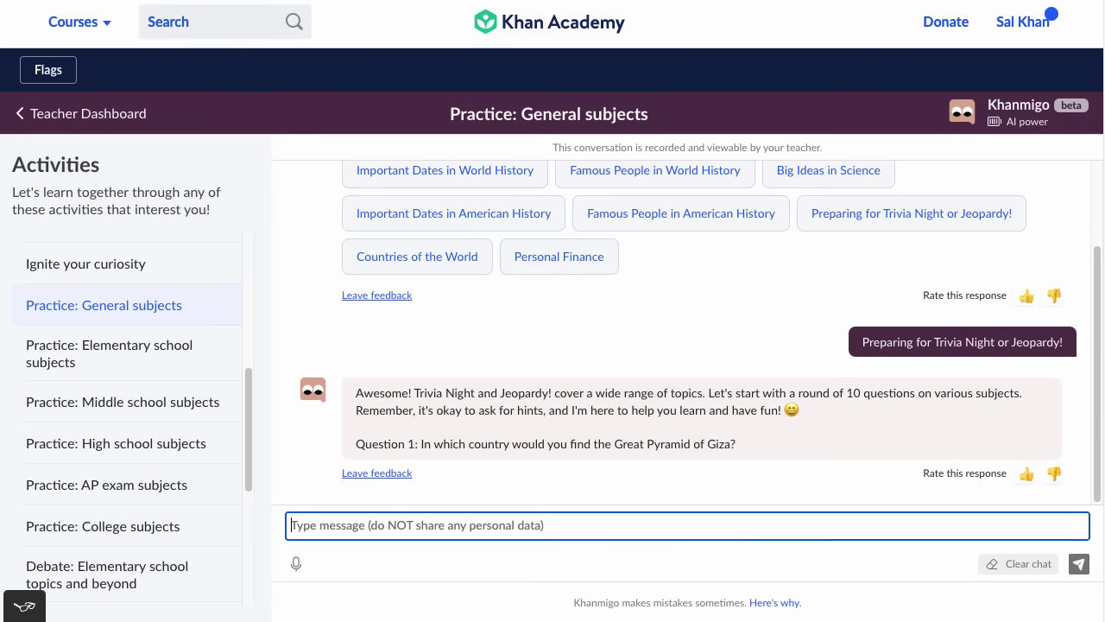
text(Egy)
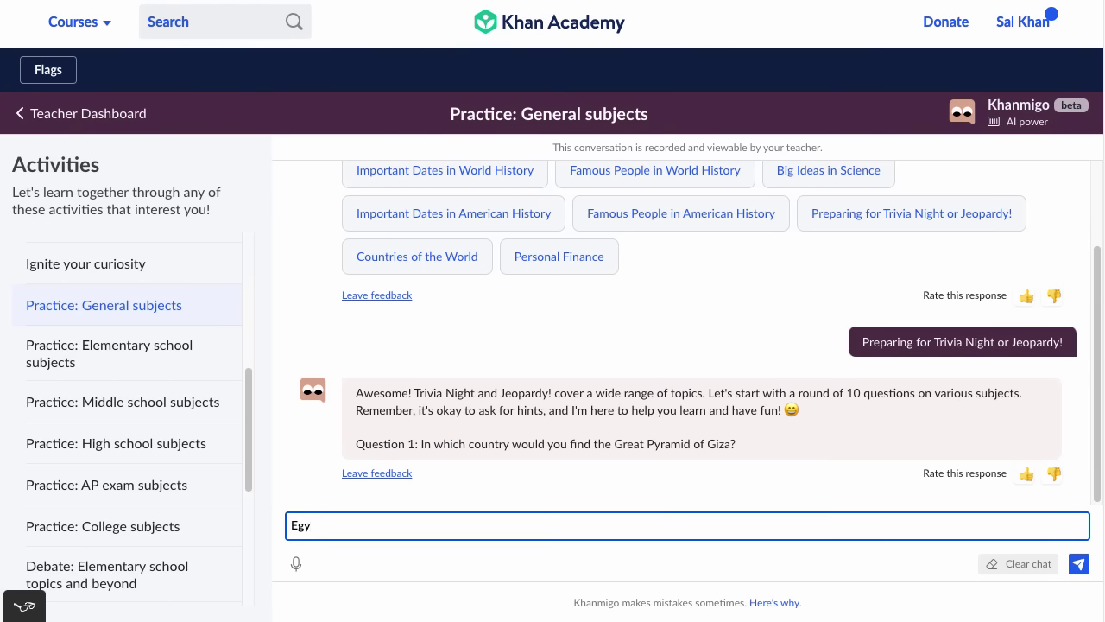
text(pt)
key(Return)
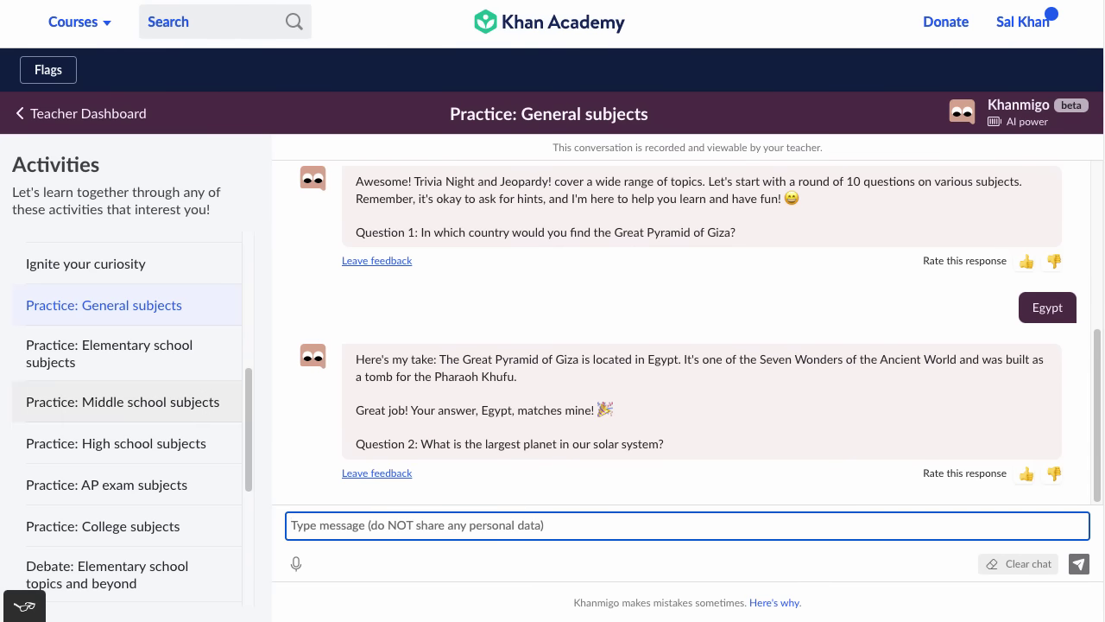
Move through the elementary, middle and high school practice items to 'Practice: AP exam subjects'
click(109, 353)
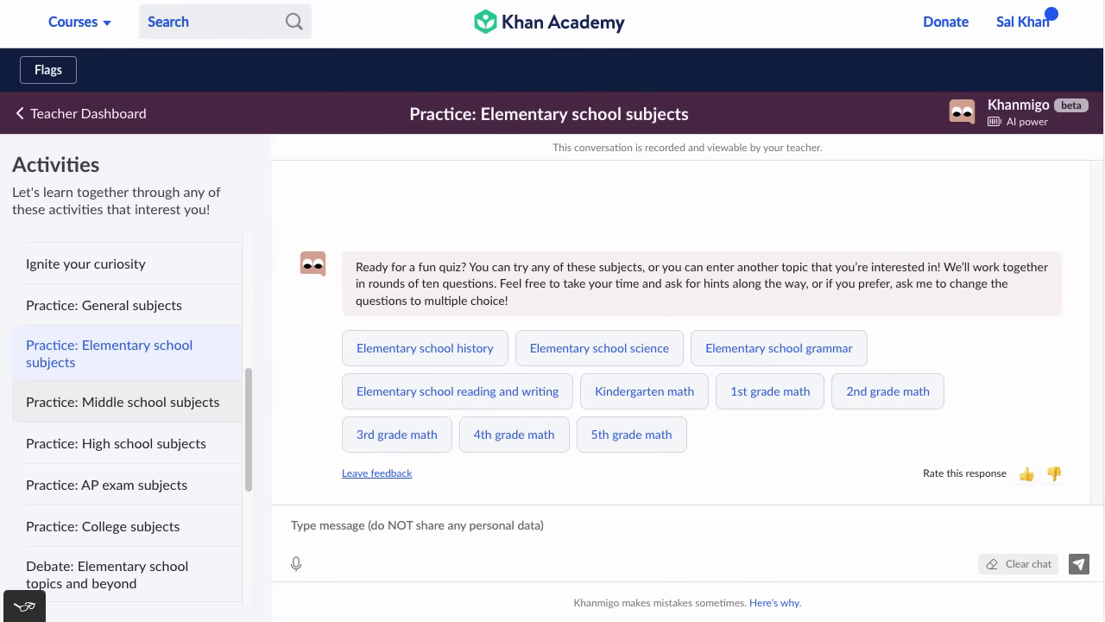
click(123, 401)
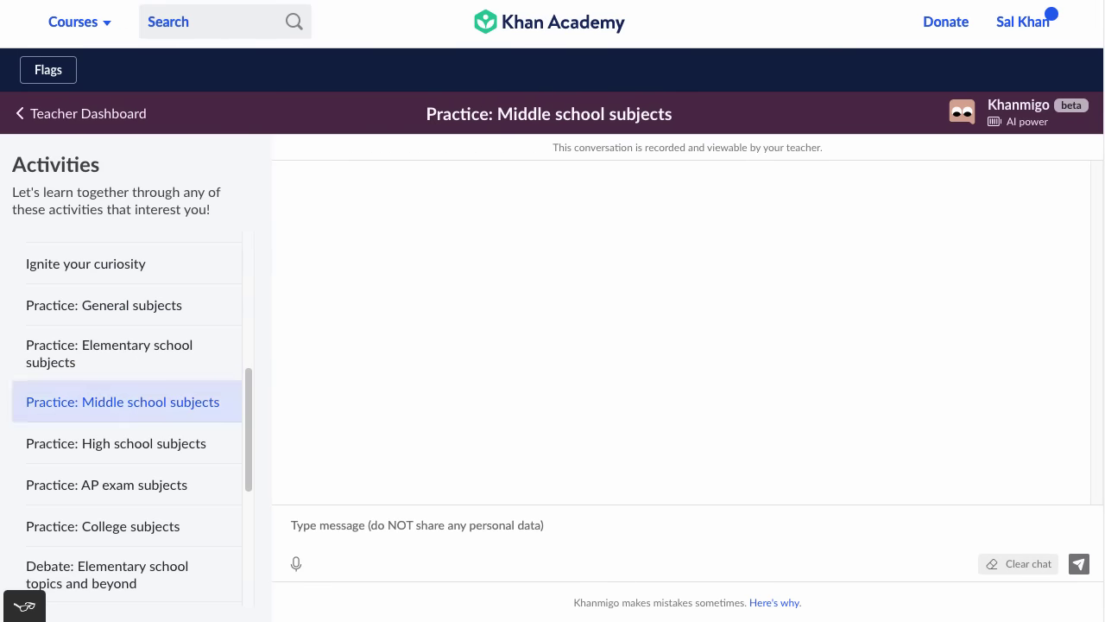
click(115, 443)
click(106, 484)
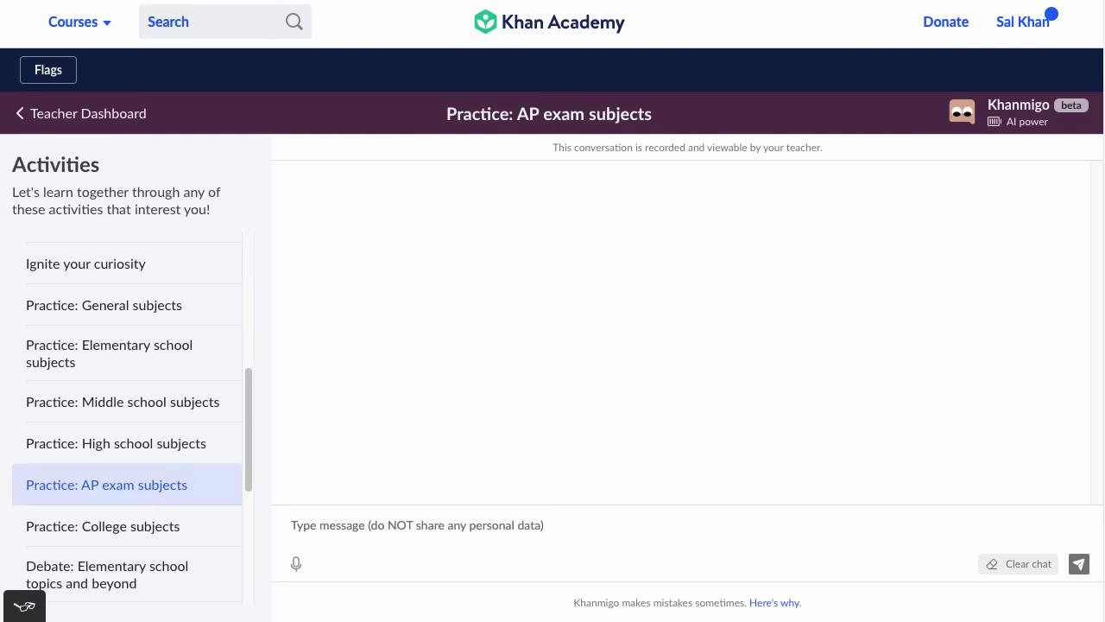